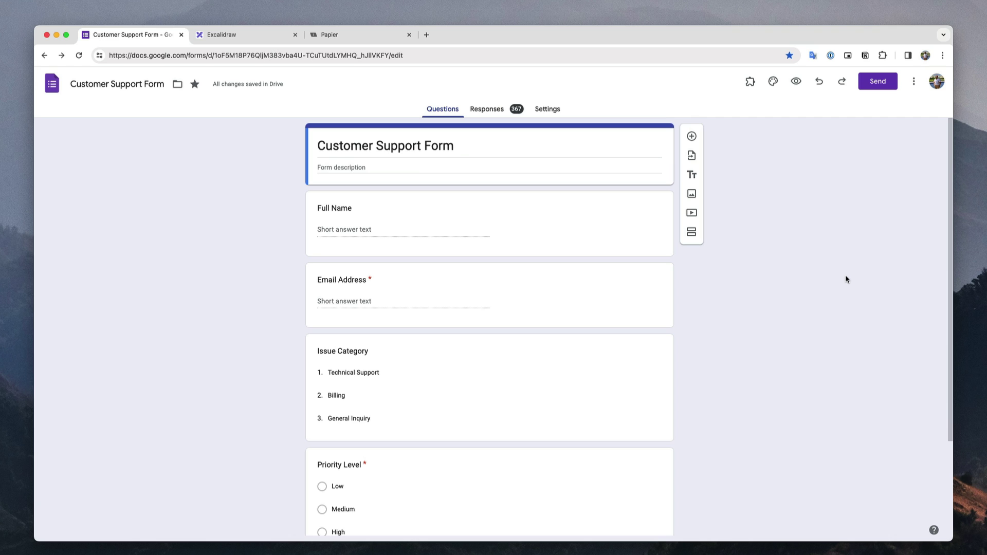
Scroll through the Customer Support Form's questions, then switch to the Excalidraw flowchart.
{"action": "scroll", "coordinate": [846, 279], "scroll_direction": "down", "scroll_amount": 2}
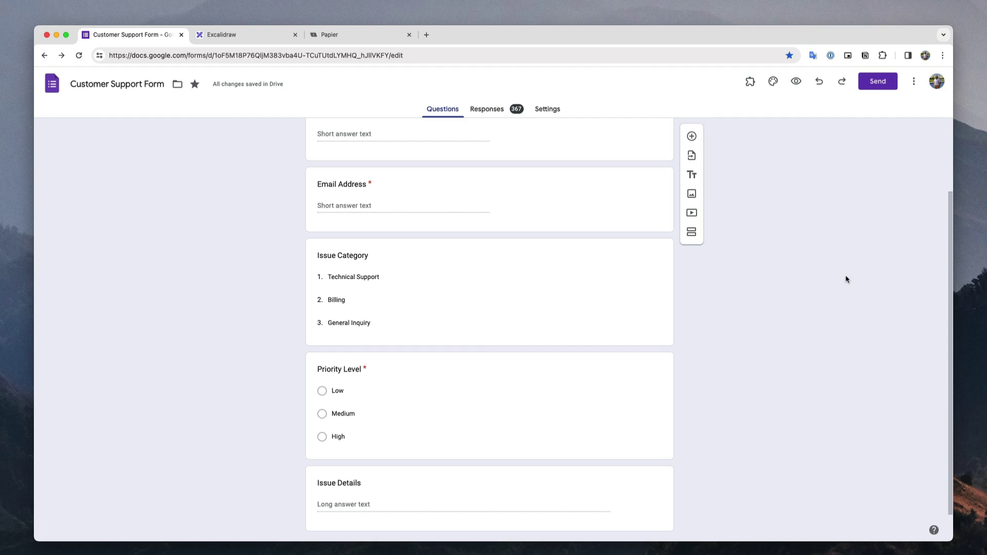
{"action": "scroll", "coordinate": [846, 279], "scroll_direction": "down", "scroll_amount": 1}
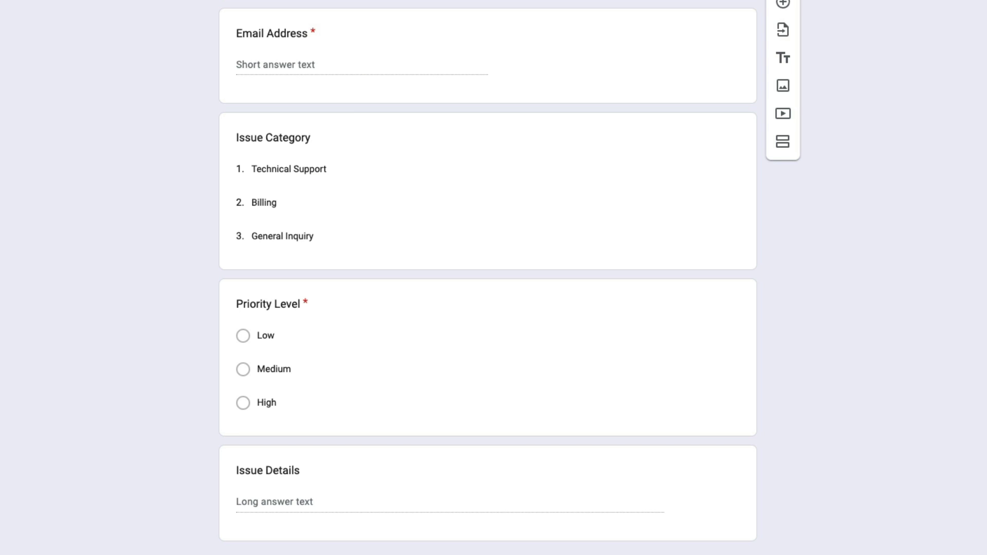
{"action": "scroll", "coordinate": [848, 276], "scroll_direction": "up", "scroll_amount": 3}
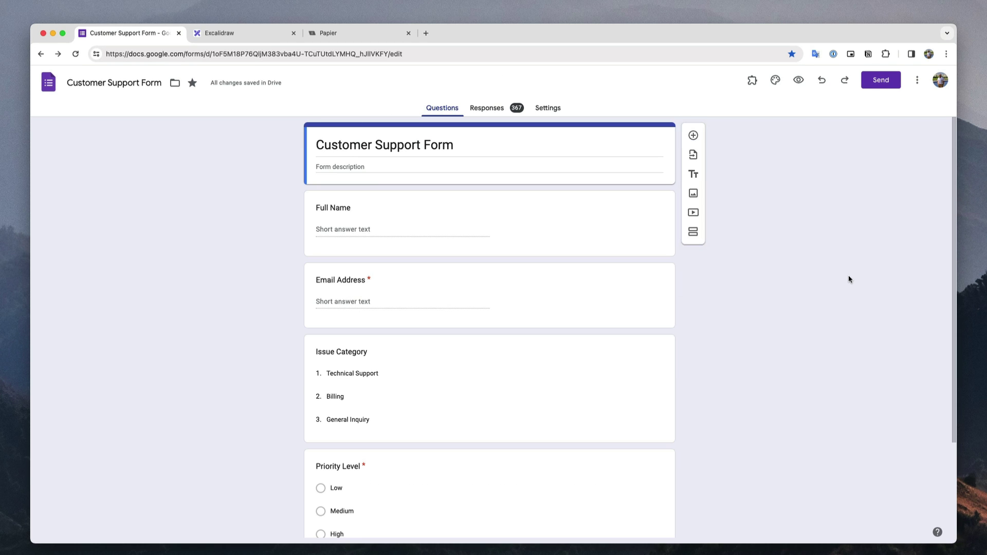
{"action": "left_click", "coordinate": [268, 38]}
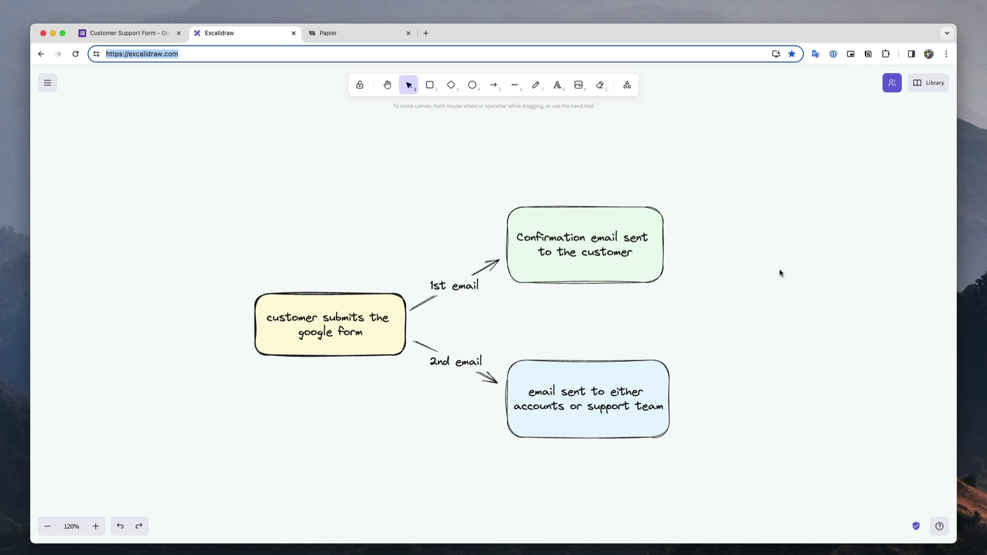
Review the flowchart of the confirmation and accounts/support emails, then switch to the Papier note.
{"action": "scroll", "coordinate": [779, 273], "scroll_direction": "down", "scroll_amount": 1}
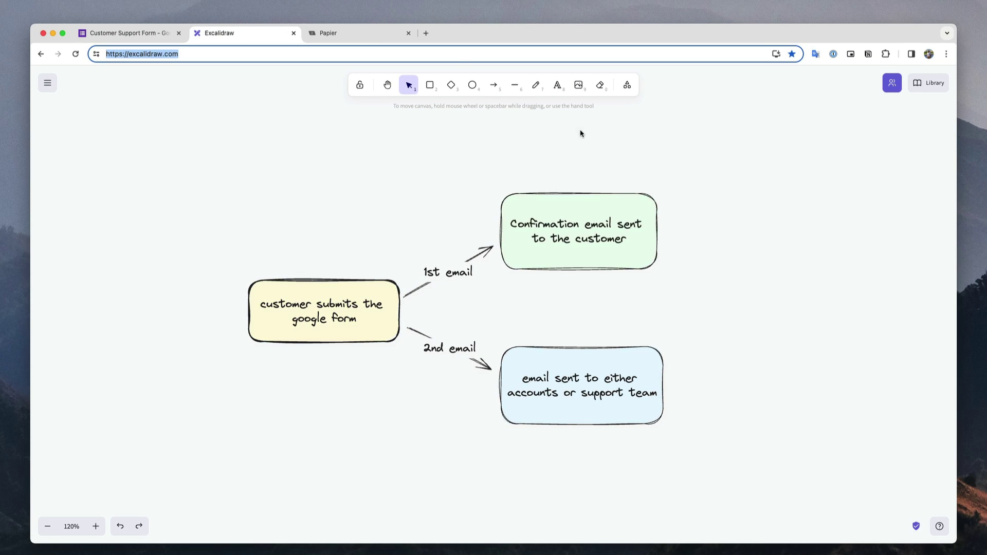
{"action": "left_click", "coordinate": [386, 40]}
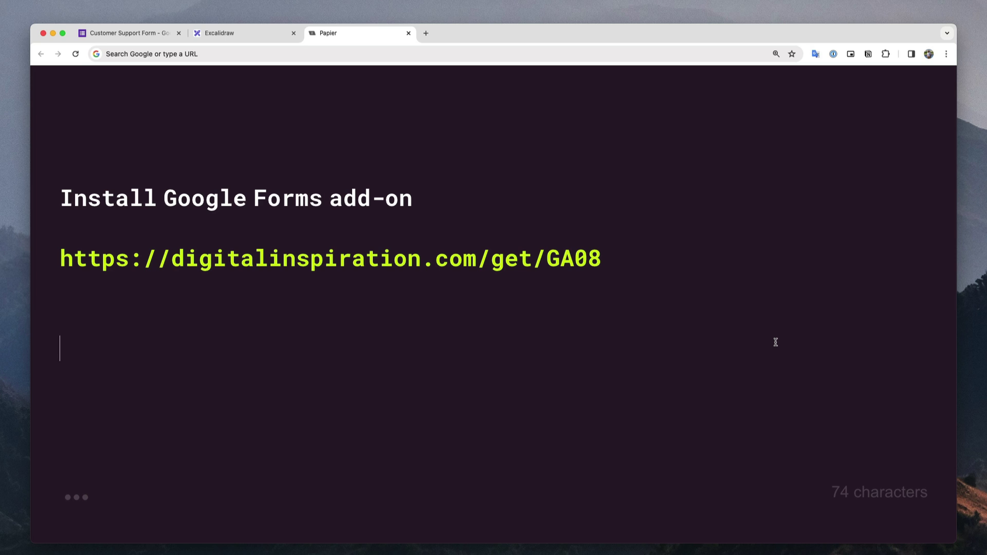
Go from the add-on install note back to the Customer Support Form editor.
{"action": "left_click", "coordinate": [158, 37]}
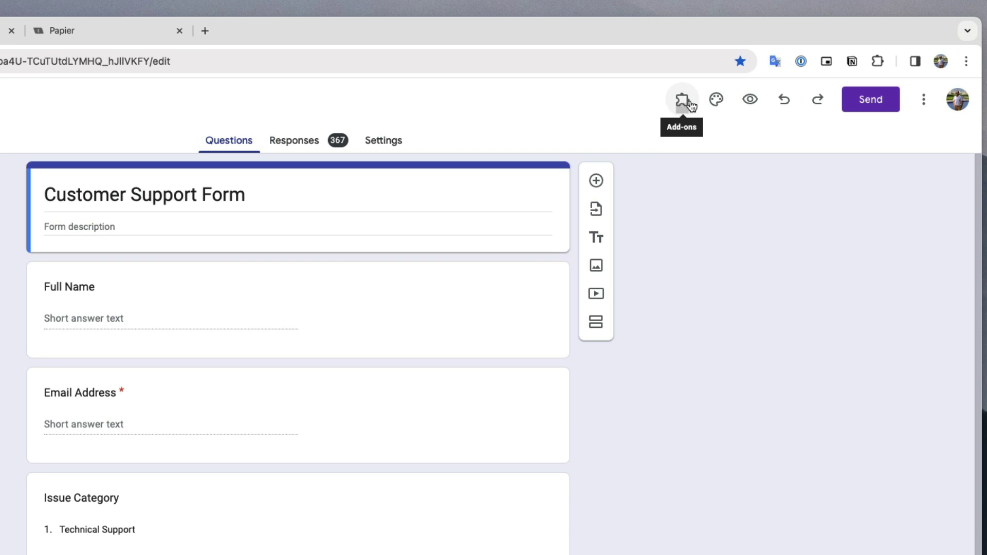
Launch the Email Notifications for Google Forms add-on from the Add-ons menu.
{"action": "left_click", "coordinate": [688, 105]}
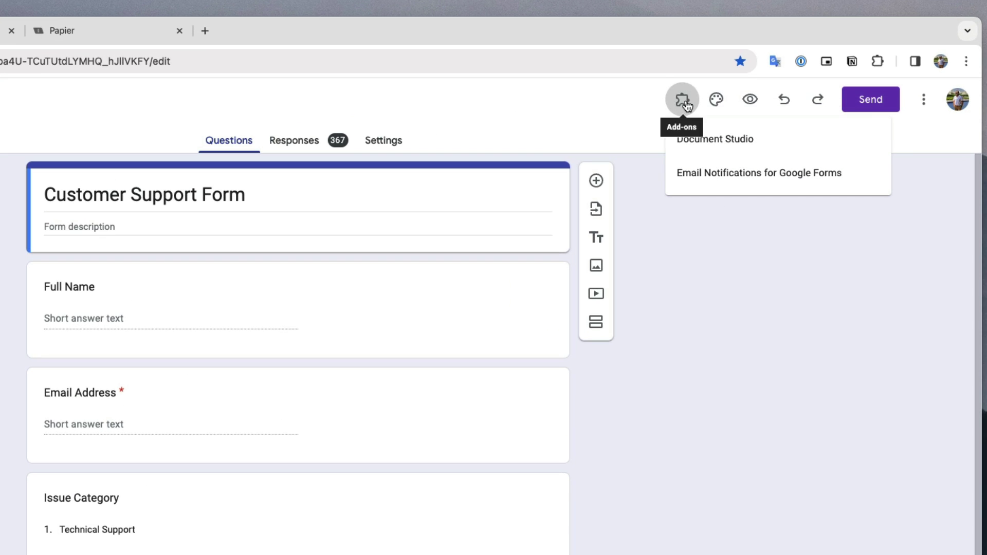
{"action": "left_click", "coordinate": [862, 177]}
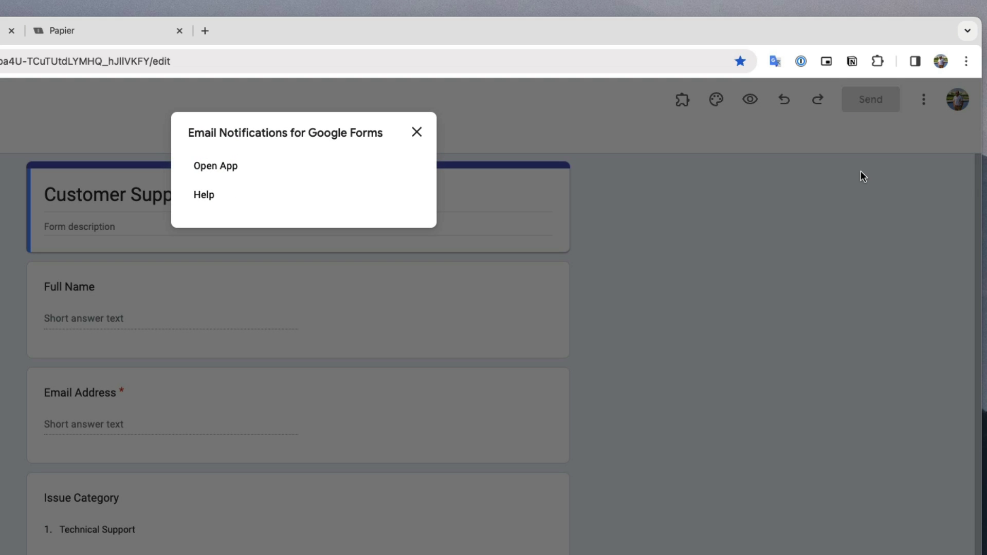
{"action": "left_click", "coordinate": [235, 172]}
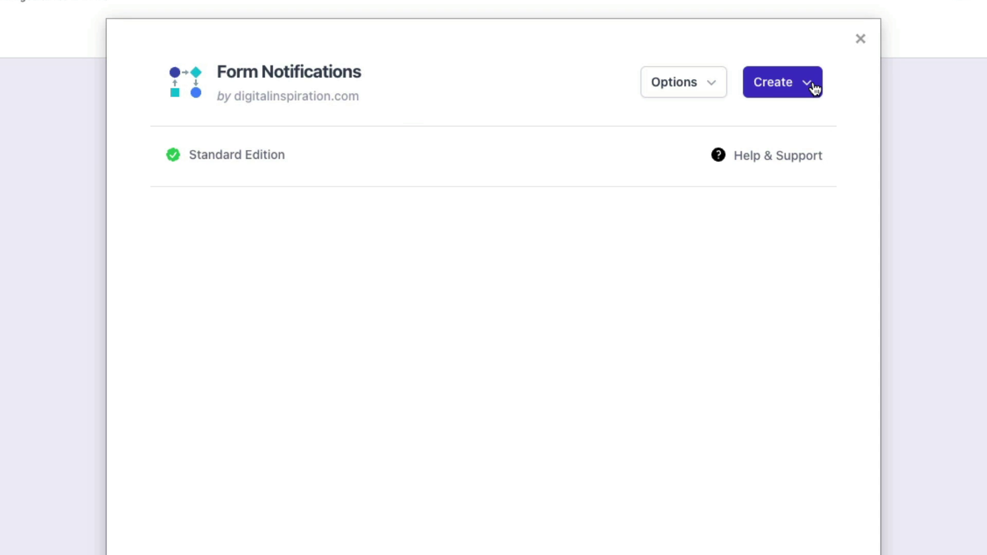
Create a new email notification named 'Notify Customer'.
{"action": "left_click", "coordinate": [813, 88]}
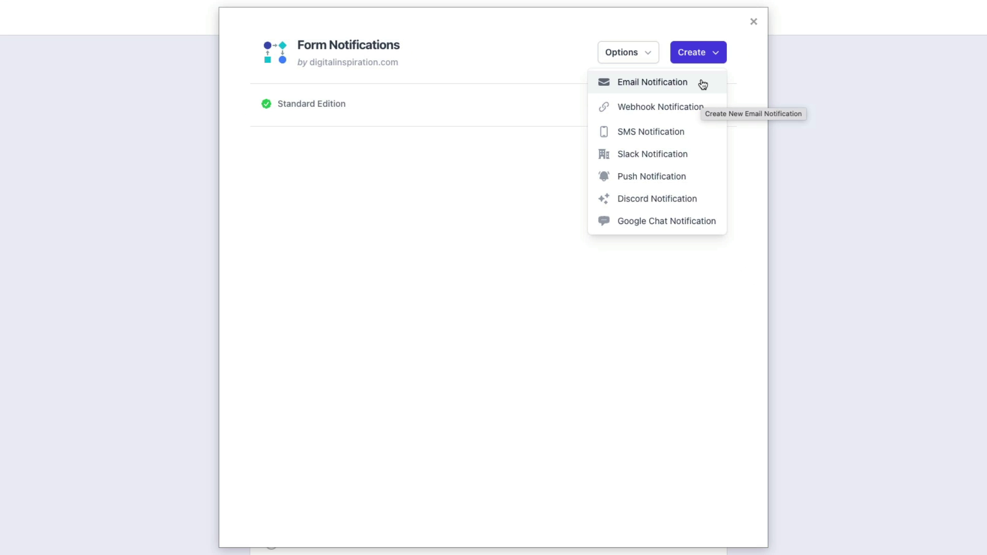
{"action": "left_click", "coordinate": [702, 85]}
{"action": "left_click", "coordinate": [460, 173]}
{"action": "type", "text": "Notify Customer"}
Set sender name 'Digital Inspiration', keep the default sender address, and add the support reply-to address.
{"action": "left_click", "coordinate": [348, 261]}
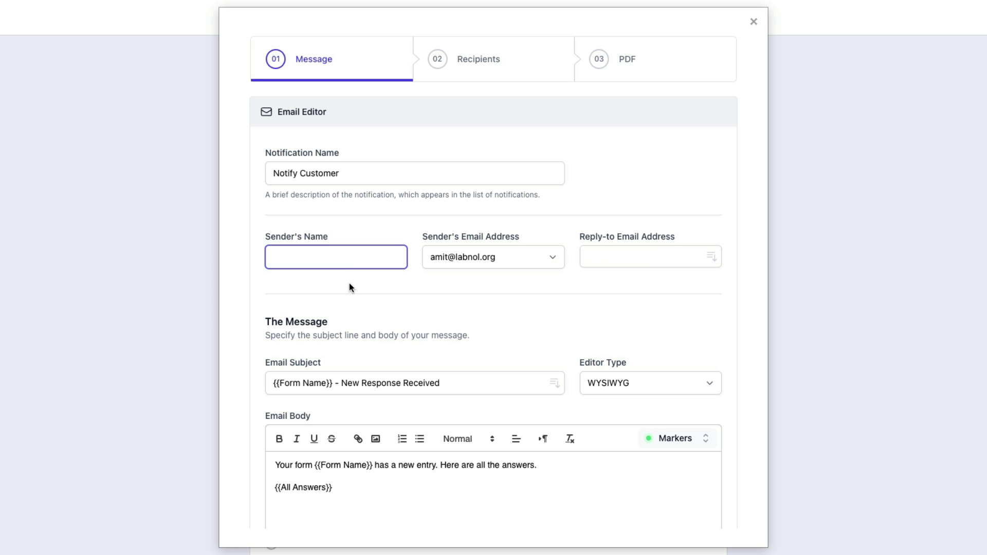
{"action": "type", "text": "Digital Inspiration"}
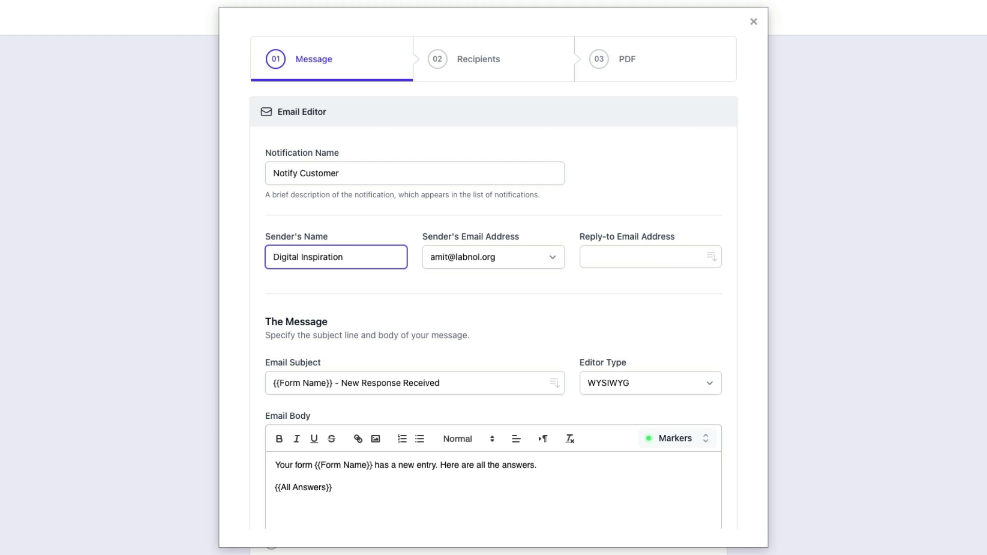
{"action": "left_click", "coordinate": [548, 260]}
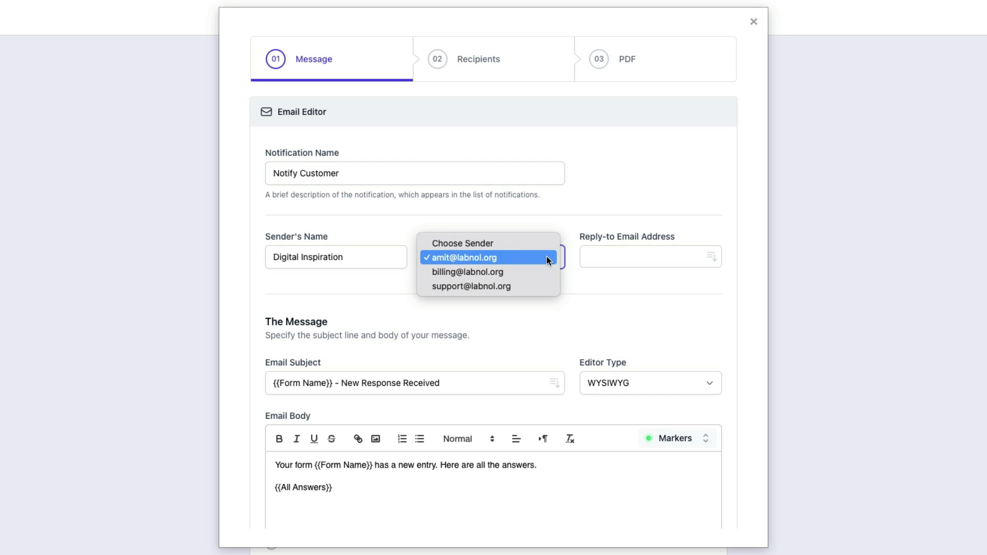
{"action": "left_click", "coordinate": [547, 259]}
{"action": "left_click", "coordinate": [637, 258]}
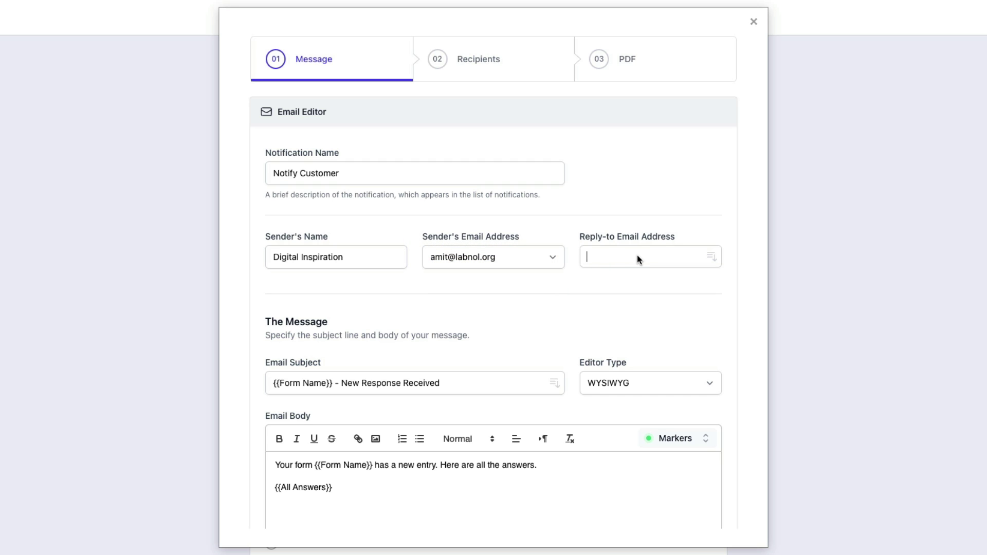
{"action": "key", "text": "Return"}
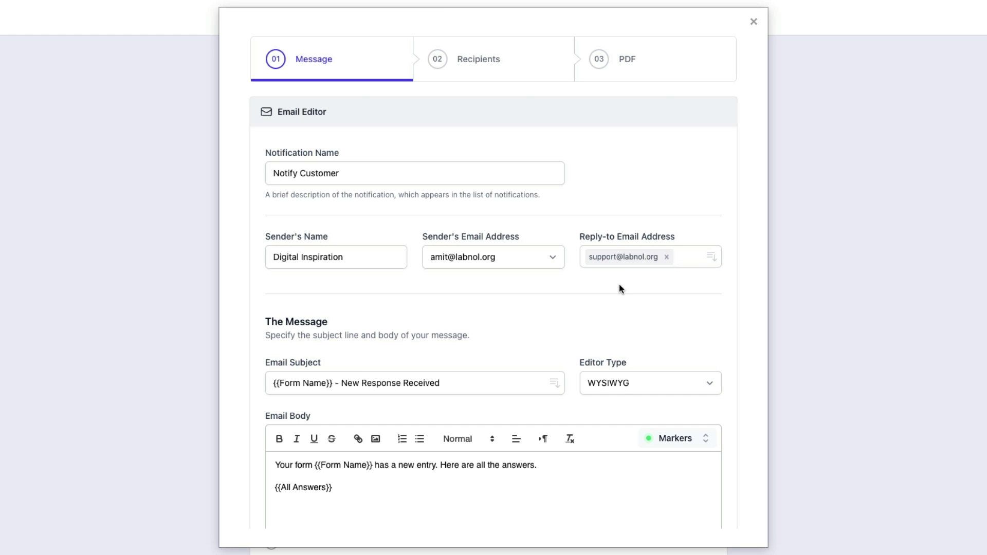
{"action": "scroll", "coordinate": [618, 285], "scroll_direction": "down", "scroll_amount": 5}
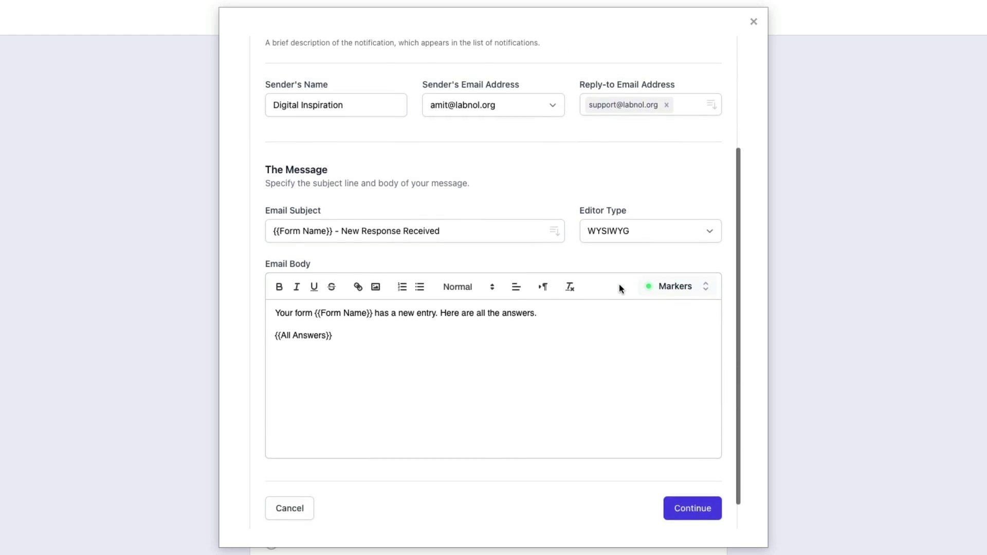
Clear the default email subject and body text.
{"action": "triple_click", "coordinate": [486, 237]}
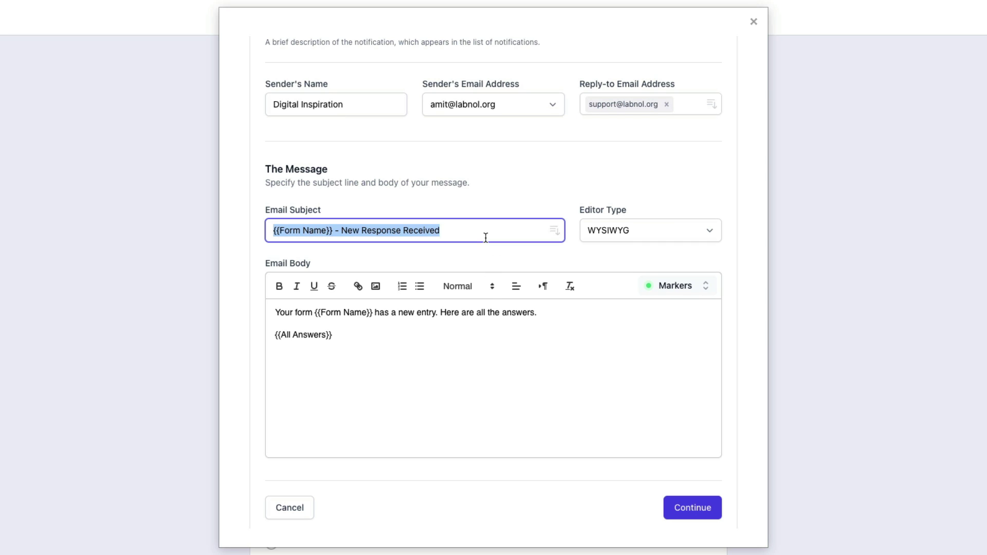
{"action": "key", "text": "BackSpace"}
{"action": "left_click", "coordinate": [481, 354]}
{"action": "key", "text": "ctrl+a"}
{"action": "key", "text": "BackSpace"}
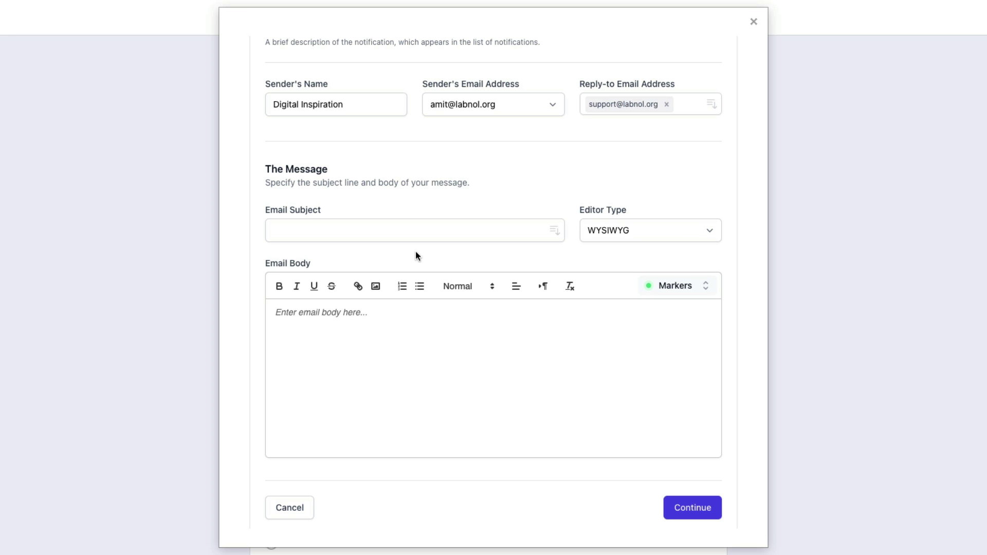
Set subject 'We've received your request - Ref # {{Response Number}}' and begin the body with 'Dear'.
{"action": "left_click", "coordinate": [414, 234]}
{"action": "type", "text": "We've received your request - Ref #"}
{"action": "left_click", "coordinate": [554, 233]}
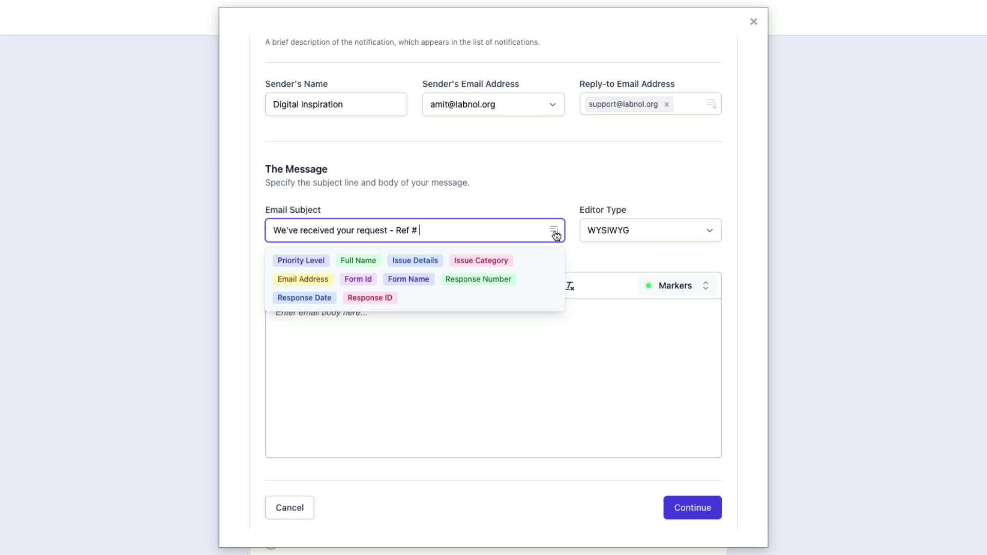
{"action": "left_click", "coordinate": [487, 278]}
{"action": "left_click", "coordinate": [599, 259]}
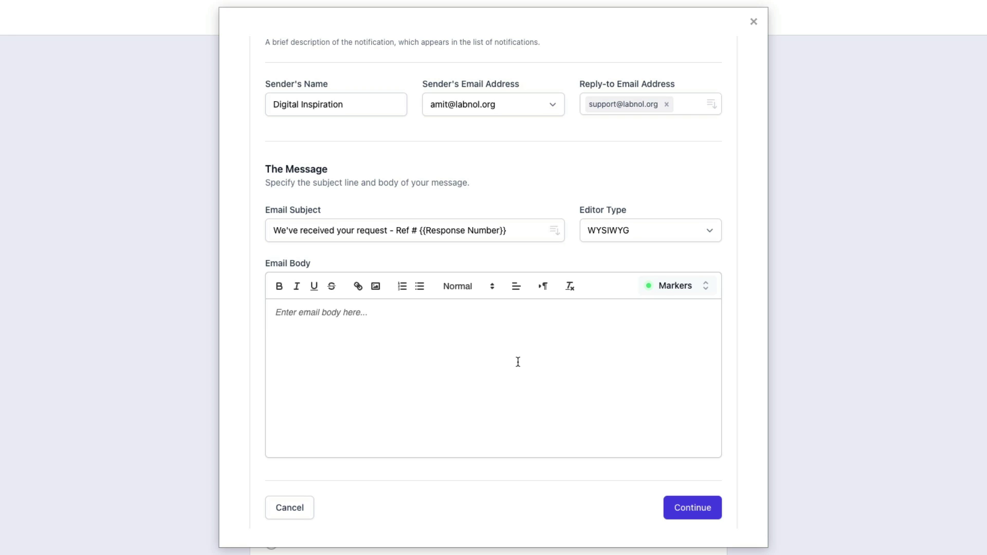
{"action": "type", "text": "Dear"}
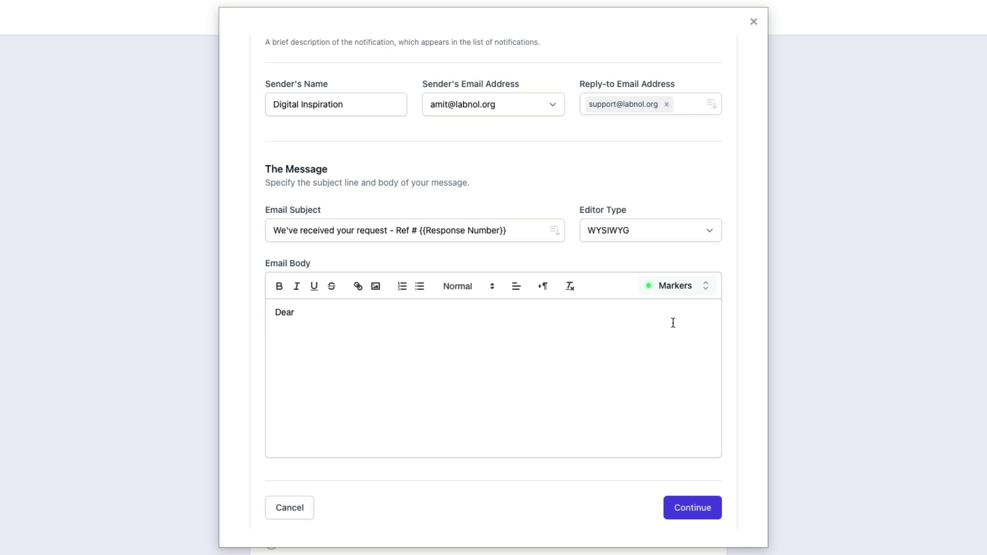
Greet the respondent with 'Dear {{ Full Name }}' and add the thank-you support-team sentence.
{"action": "left_click", "coordinate": [697, 284]}
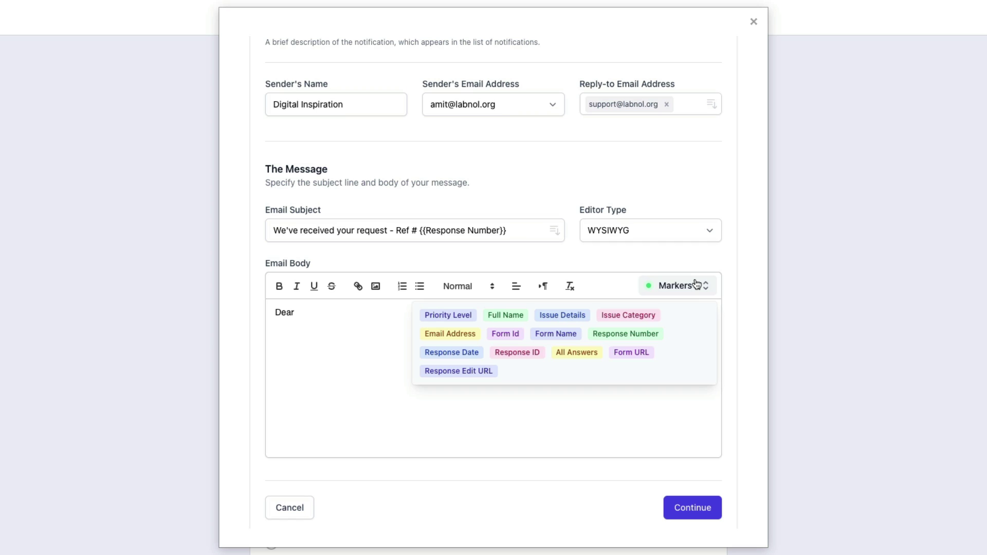
{"action": "left_click", "coordinate": [516, 315]}
{"action": "key", "text": "Return"}
{"action": "key", "text": "BackSpace"}
{"action": "key", "text": "BackSpace"}
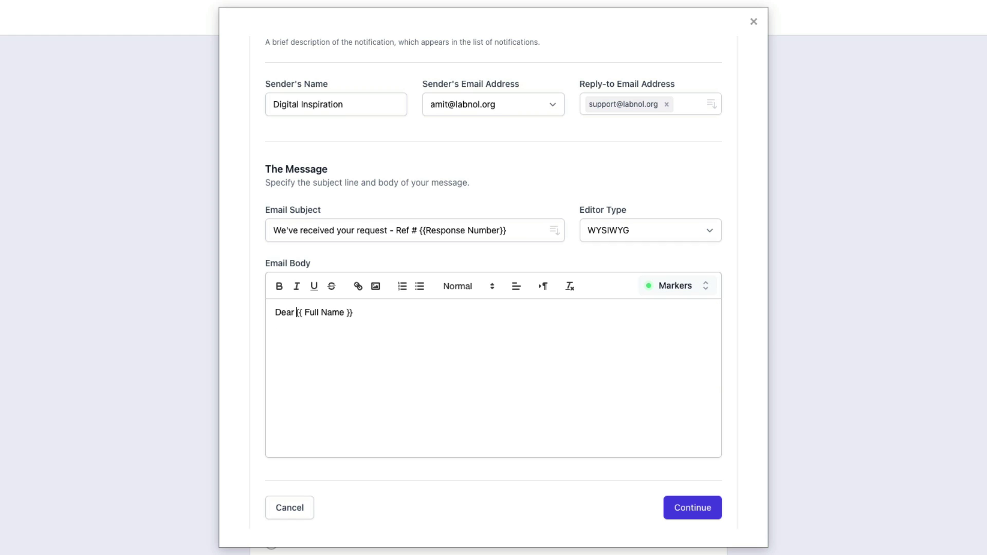
{"action": "key", "text": "Return"}
{"action": "key", "text": "Return"}
{"action": "type", "text": "Thank you for contacting Digital Inspiration"}
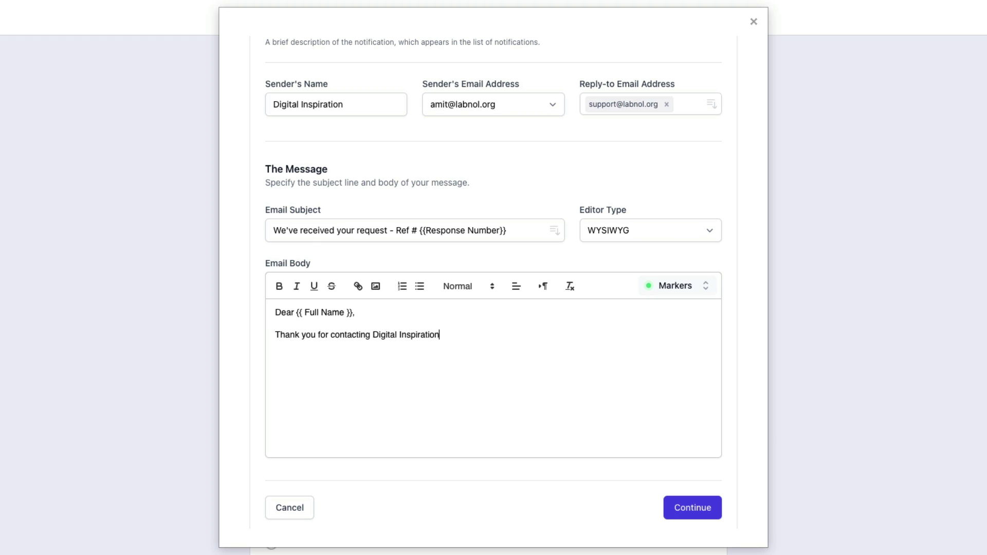
{"action": "type", "text": ". A member of our customer sup"}
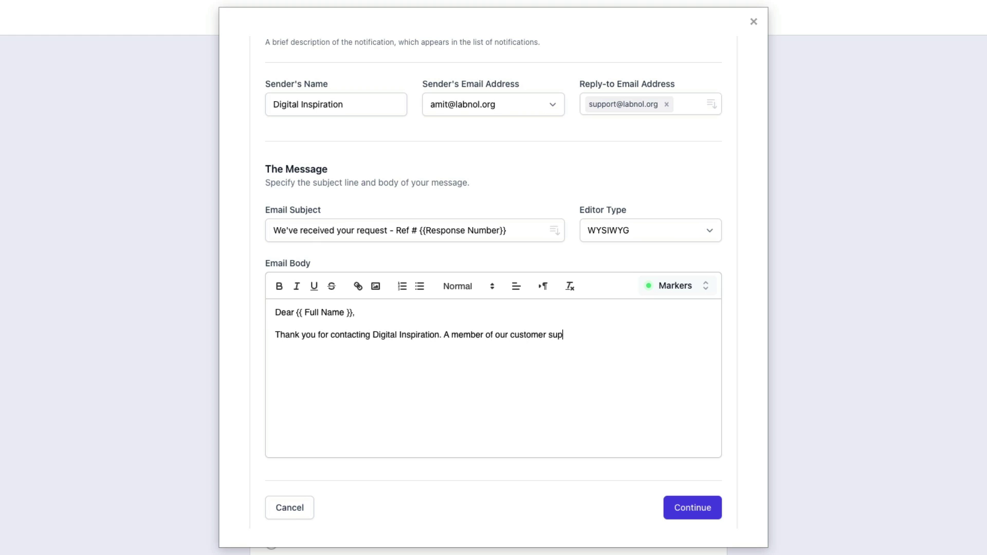
{"action": "type", "text": "port team will get in touch with you shortly."}
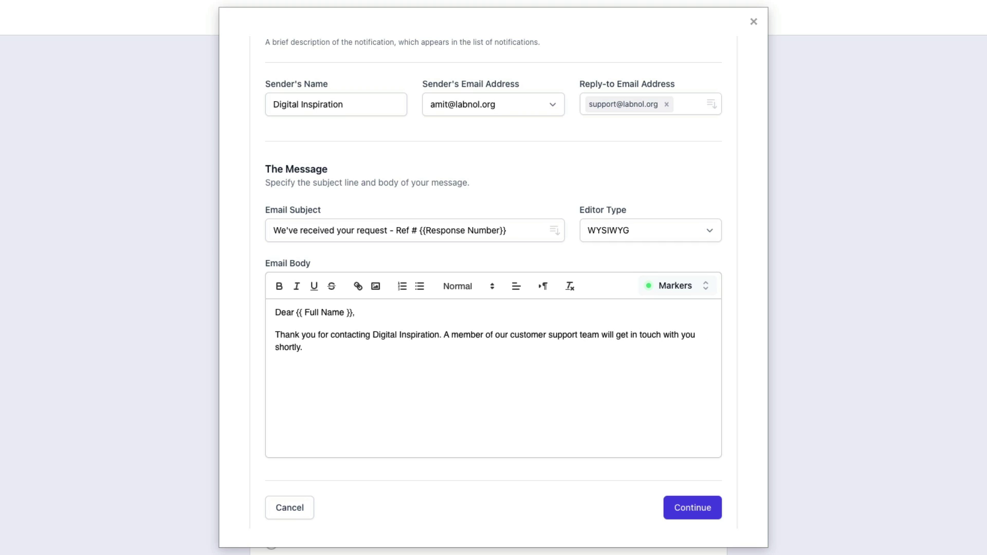
Add the line 'Here's a copy of your response.' followed by the {{ All Answers }} marker.
{"action": "key", "text": "Return"}
{"action": "type", "text": "Here's a copy of your response."}
{"action": "key", "text": "Return"}
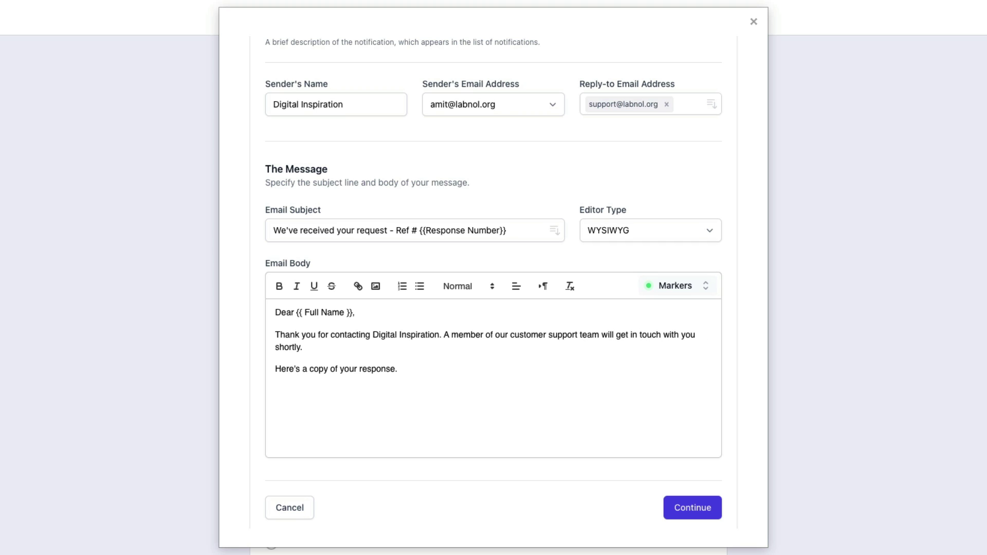
{"action": "left_click", "coordinate": [705, 289]}
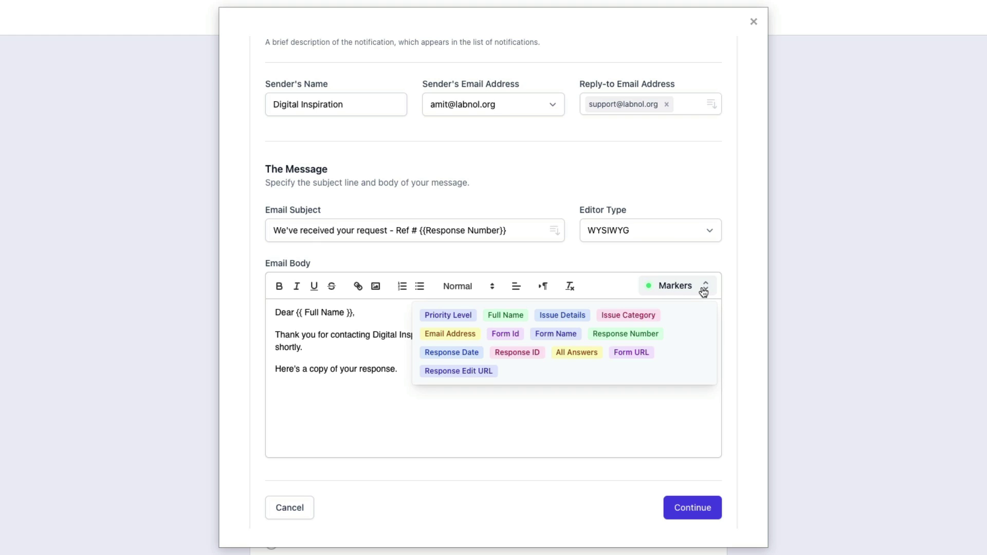
{"action": "left_click", "coordinate": [584, 353]}
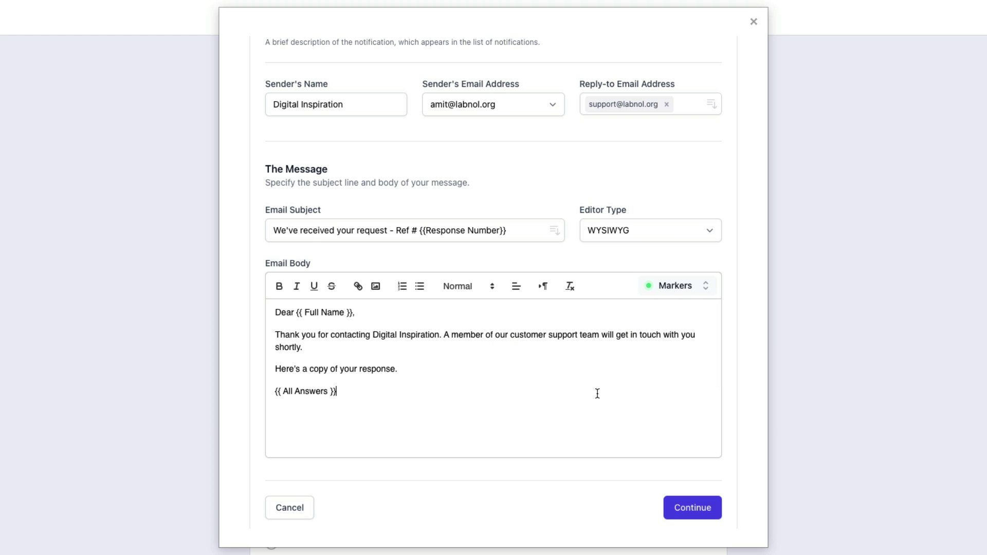
{"action": "key", "text": "Return"}
Add the edit-request sentence ending with the {{ Response Edit URL }} marker.
{"action": "type", "text": "If you wish to make"}
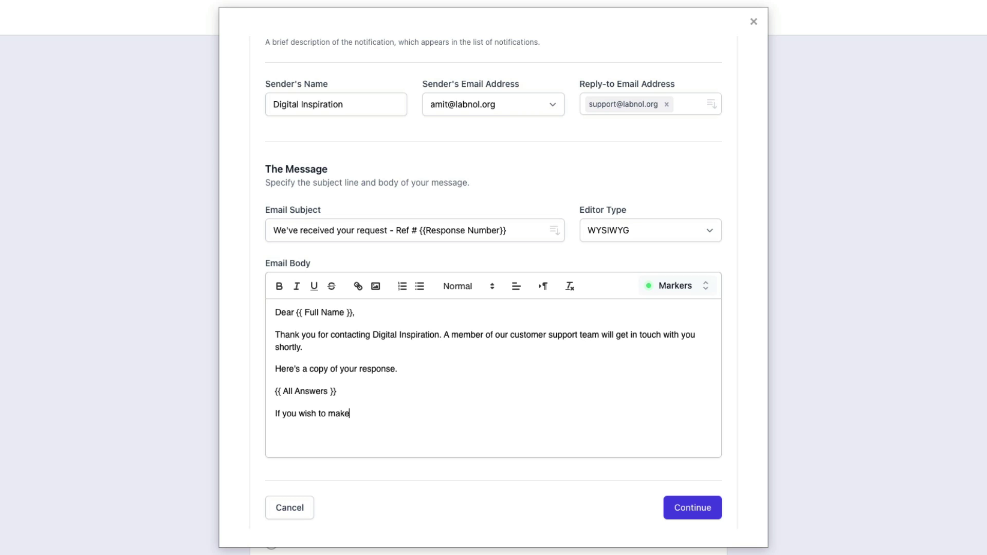
{"action": "type", "text": " any changes to your support requ"}
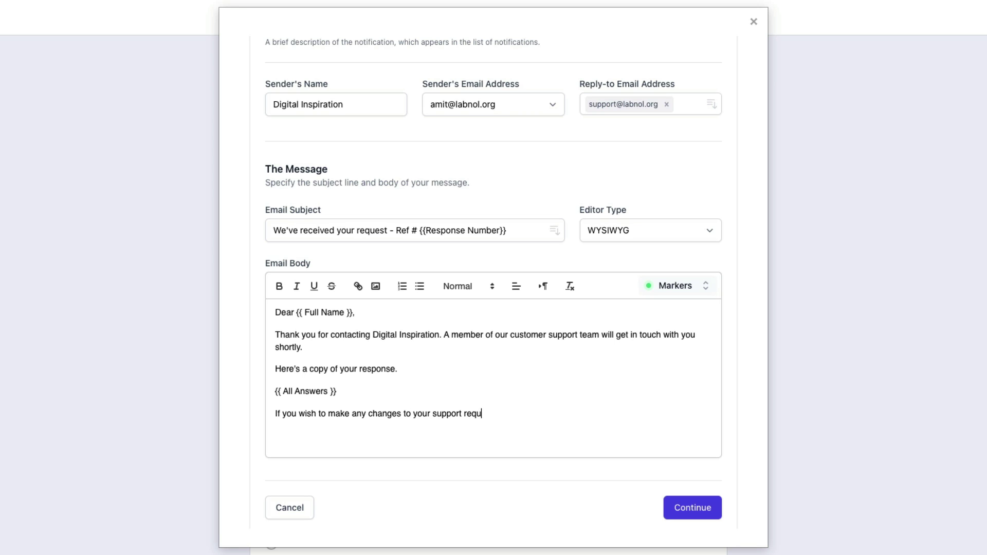
{"action": "type", "text": "est, please visit the following link:"}
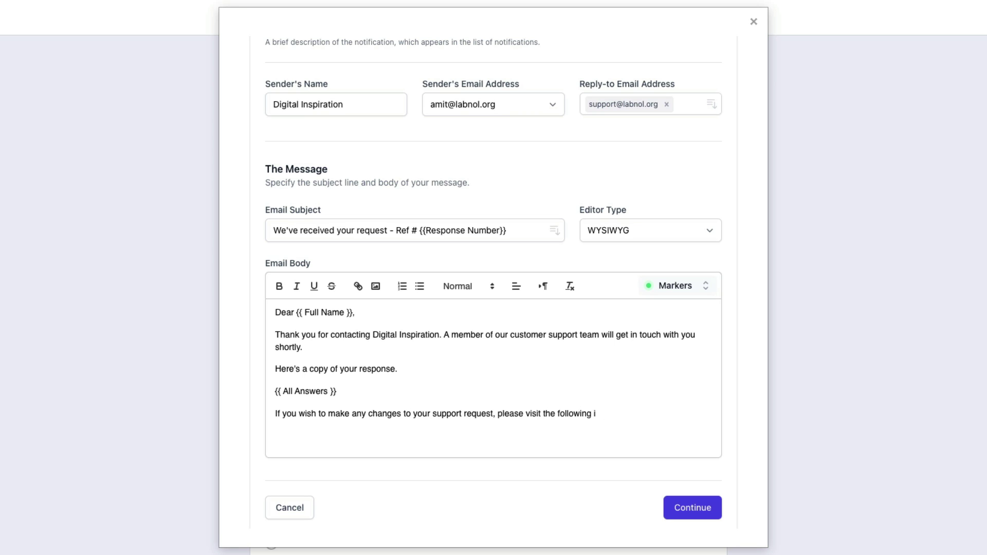
{"action": "left_click", "coordinate": [699, 289]}
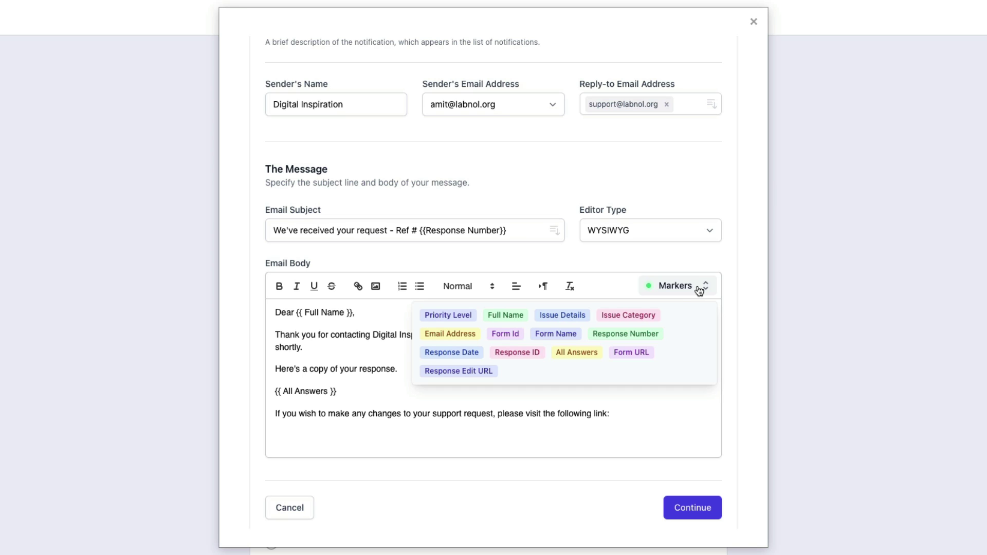
{"action": "left_click", "coordinate": [477, 372]}
{"action": "scroll", "coordinate": [571, 372], "scroll_direction": "down", "scroll_amount": 2}
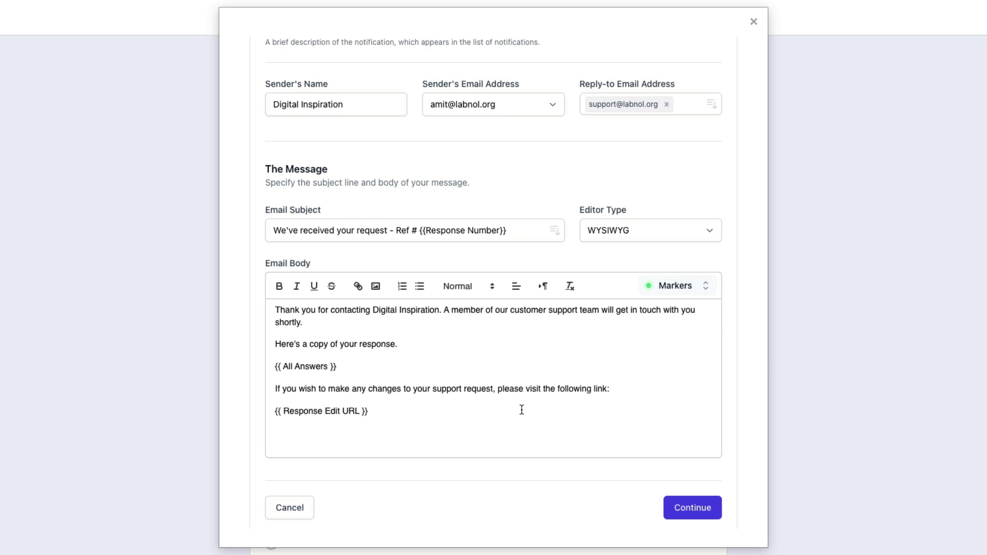
{"action": "key", "text": "Return"}
Insert the email-logo.png image from Downloads at the end of the email body.
{"action": "left_click", "coordinate": [378, 290]}
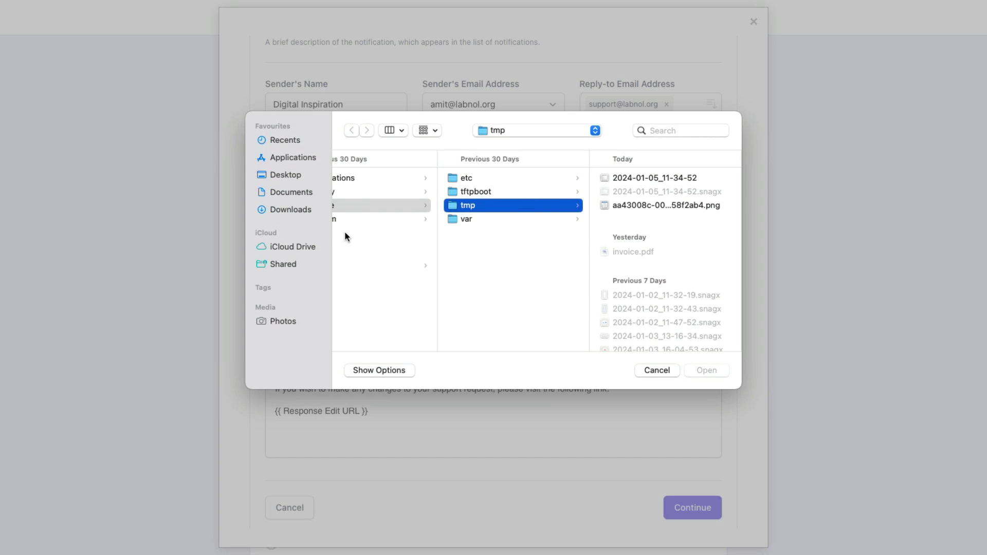
{"action": "left_click", "coordinate": [297, 210]}
{"action": "left_click", "coordinate": [391, 191]}
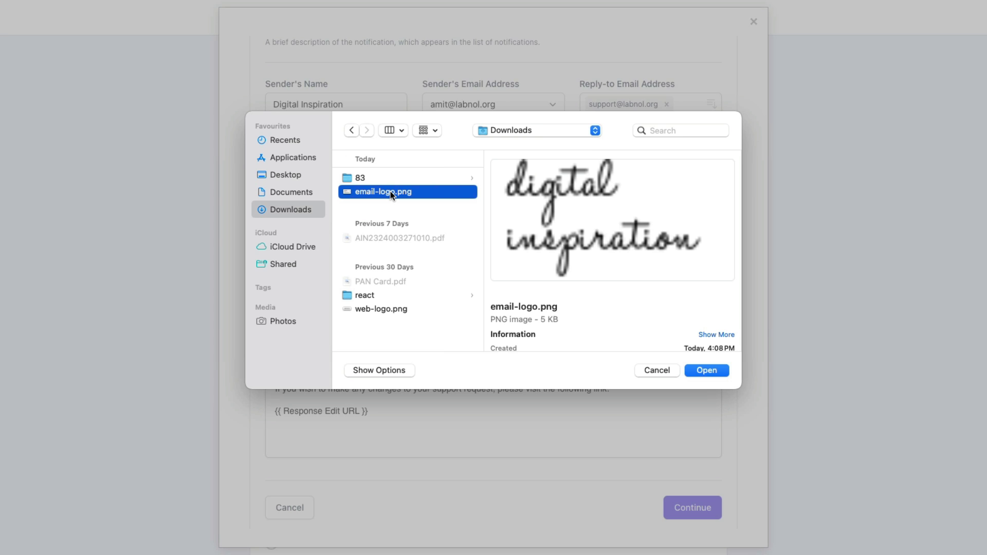
{"action": "left_click", "coordinate": [702, 369]}
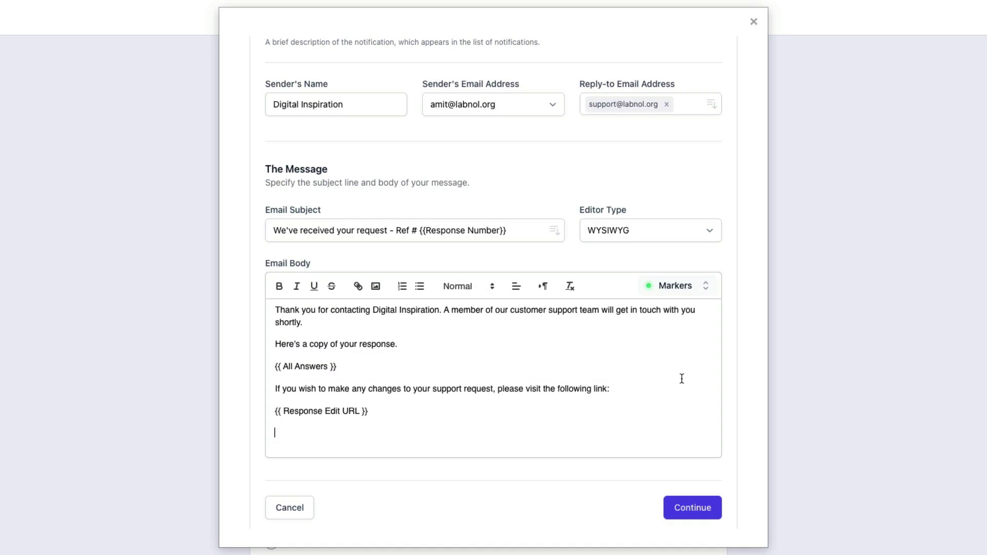
{"action": "scroll", "coordinate": [648, 380], "scroll_direction": "down", "scroll_amount": 2}
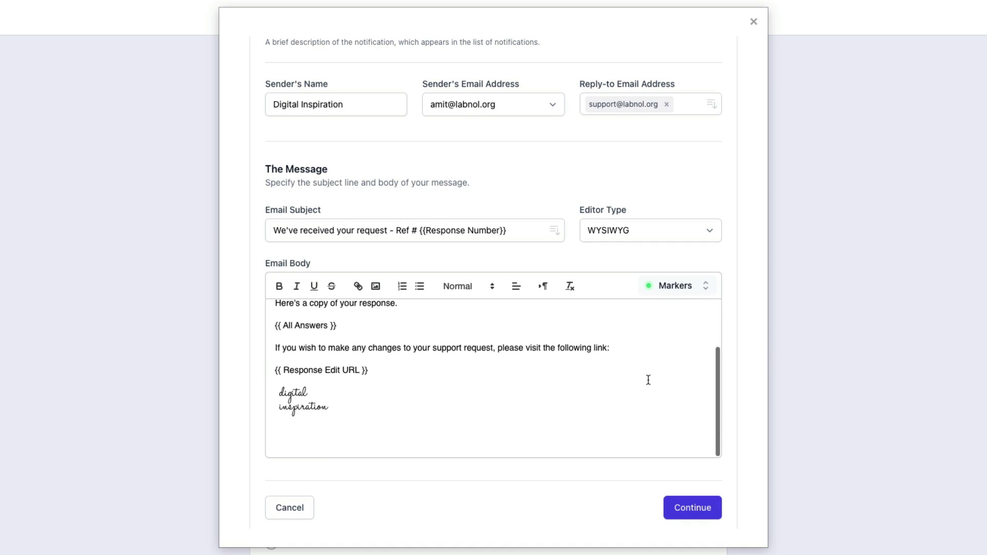
{"action": "scroll", "coordinate": [628, 406], "scroll_direction": "up", "scroll_amount": 3}
{"action": "left_click_drag", "start_coordinate": [372, 335], "coordinate": [440, 335]}
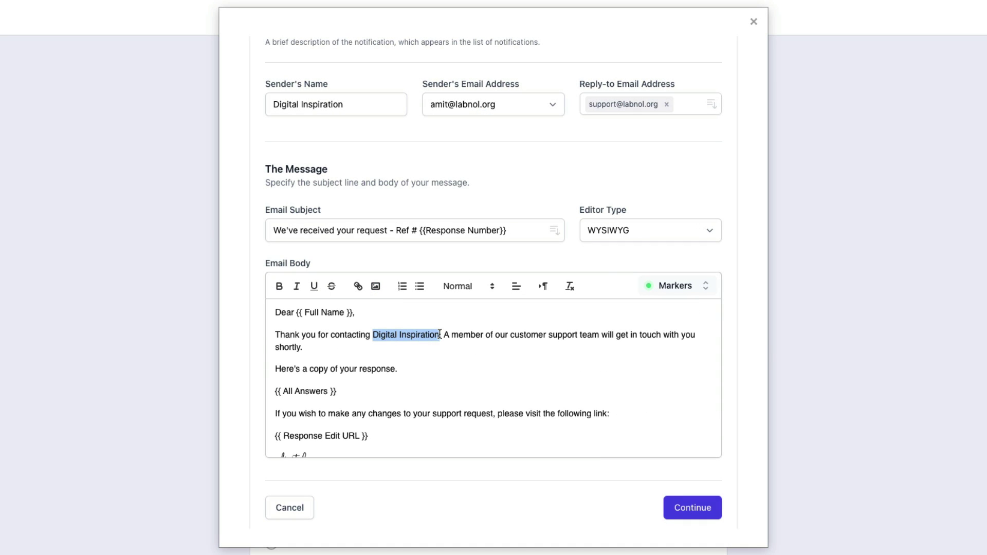
{"action": "left_click", "coordinate": [358, 286]}
{"action": "type", "text": ";d"}
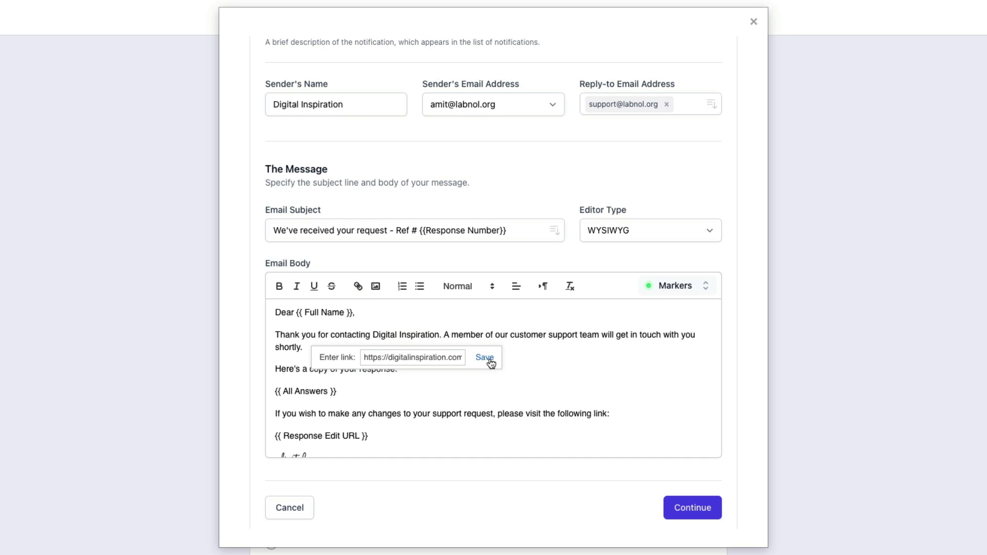
{"action": "left_click", "coordinate": [485, 358]}
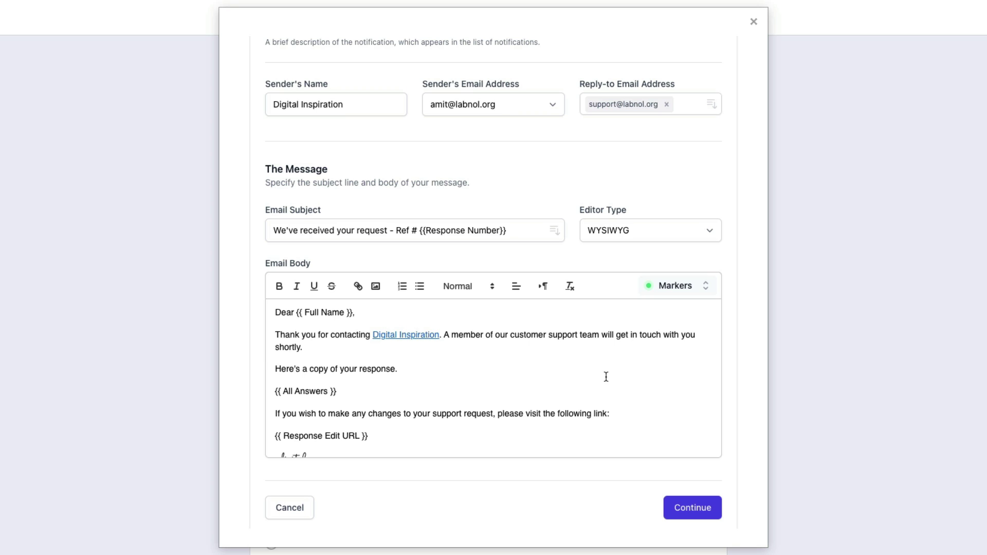
Also notify the form respondent, using their Email Address answer.
{"action": "left_click", "coordinate": [689, 514]}
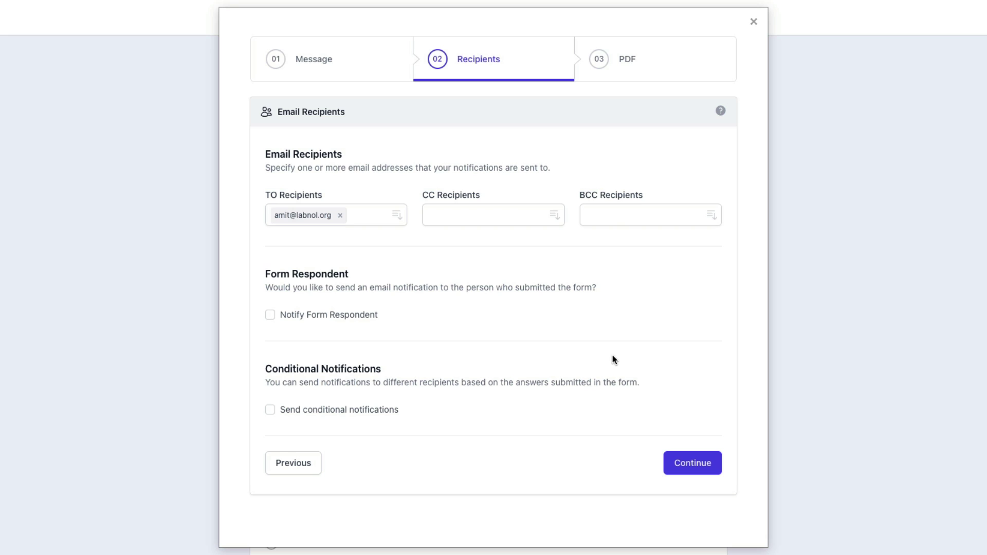
{"action": "left_click", "coordinate": [271, 315]}
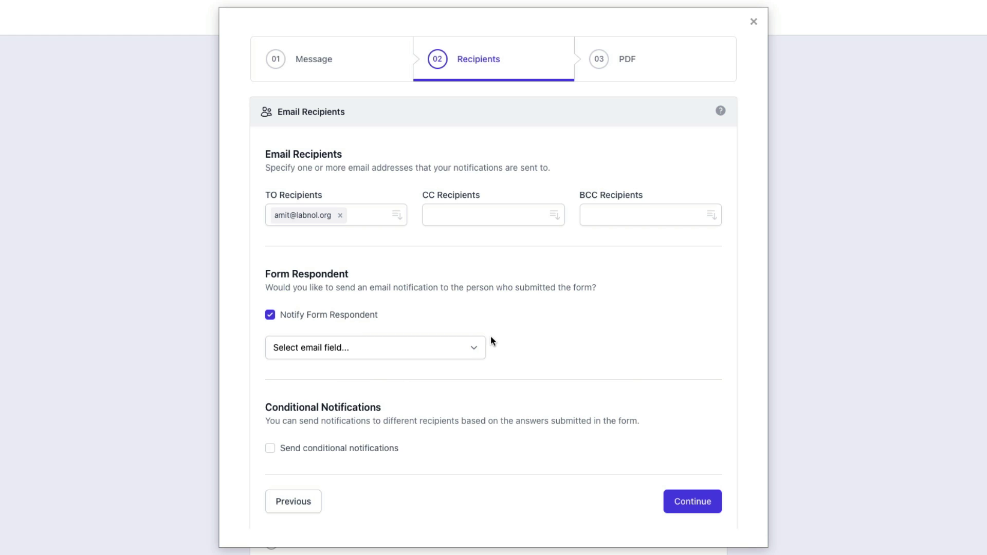
{"action": "left_click", "coordinate": [470, 347]}
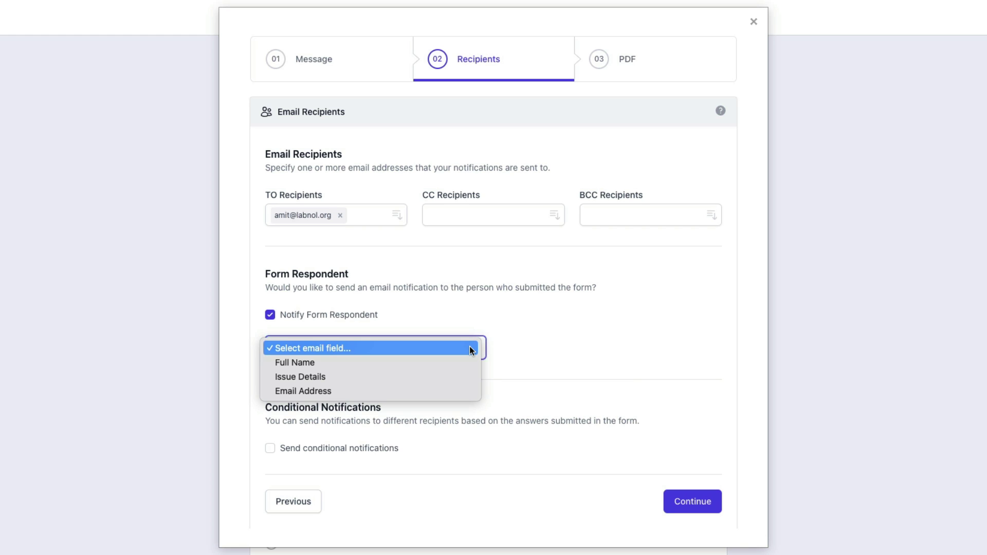
{"action": "left_click", "coordinate": [448, 391]}
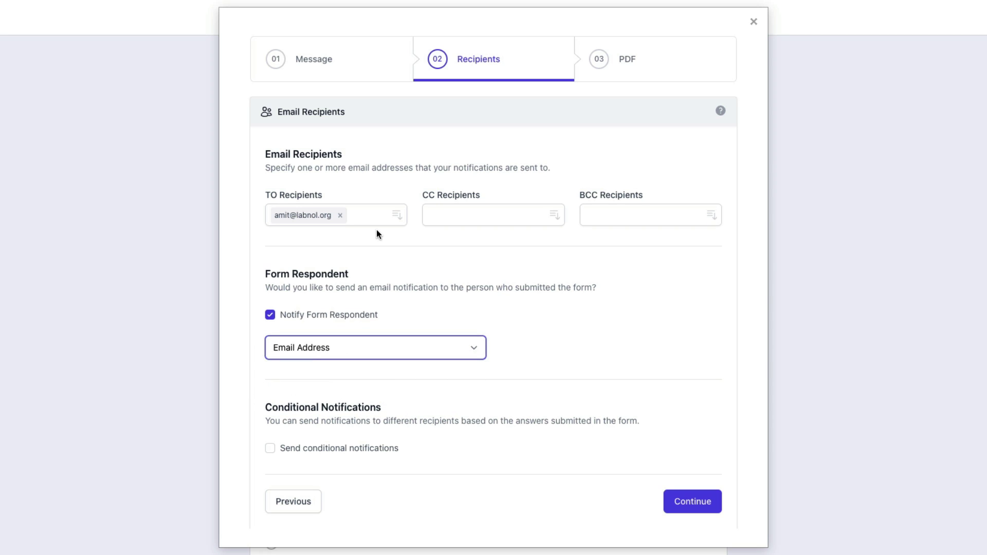
Replace the TO recipient with the support-requests address in CC, then continue to the PDF step.
{"action": "left_click", "coordinate": [340, 215]}
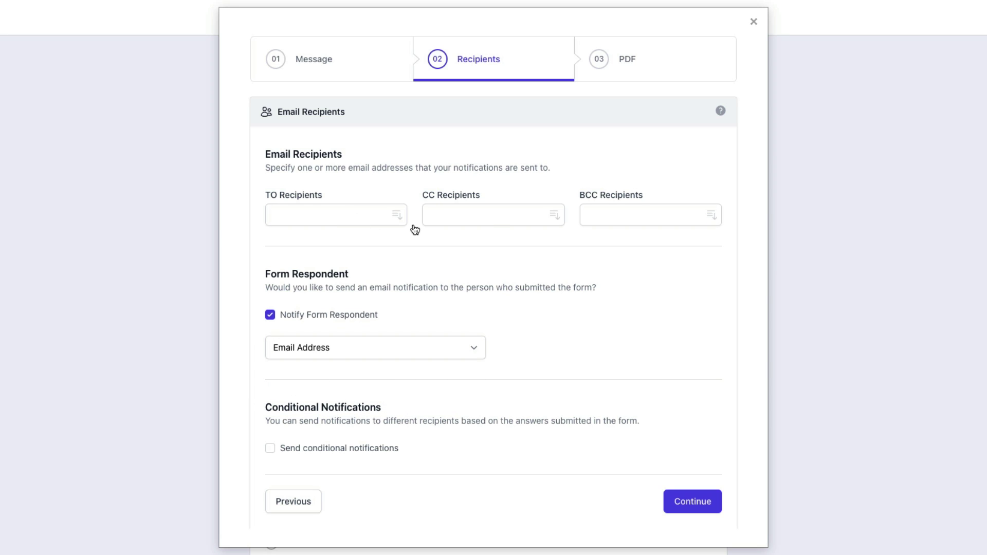
{"action": "left_click", "coordinate": [484, 215]}
{"action": "key", "text": "Return"}
{"action": "scroll", "coordinate": [640, 360], "scroll_direction": "down", "scroll_amount": 1}
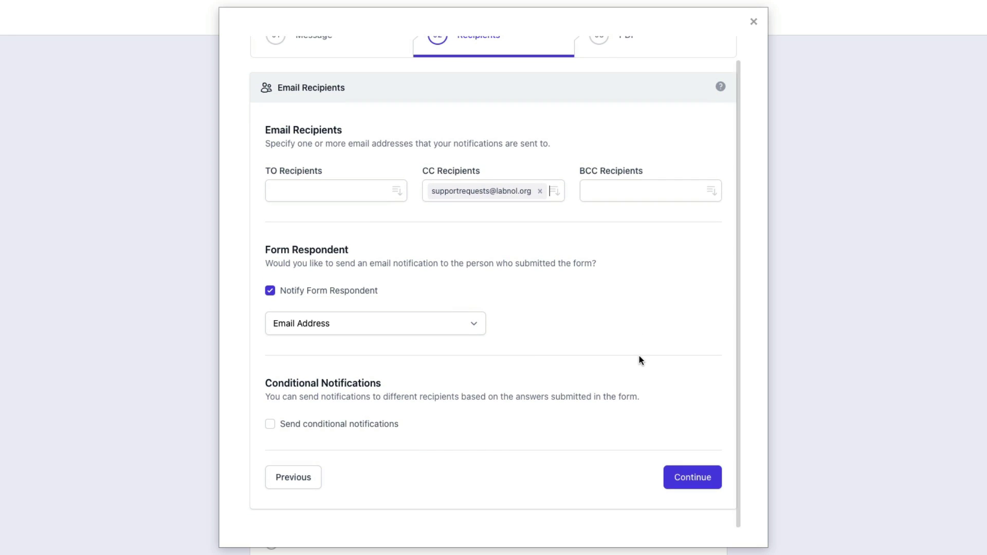
{"action": "left_click", "coordinate": [697, 486]}
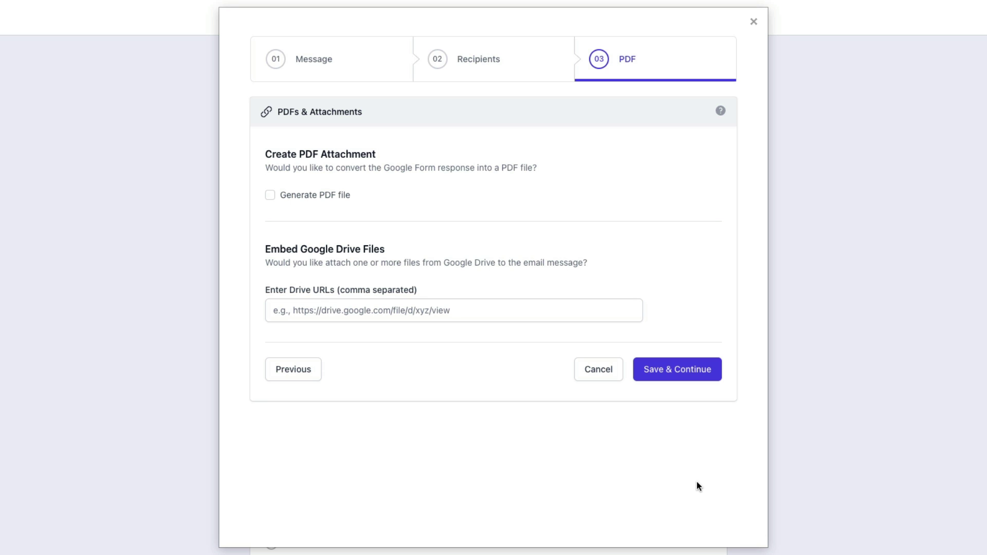
Enable the PDF and start its template with 'Summary of support request # {{Response Number}}'.
{"action": "left_click", "coordinate": [269, 195]}
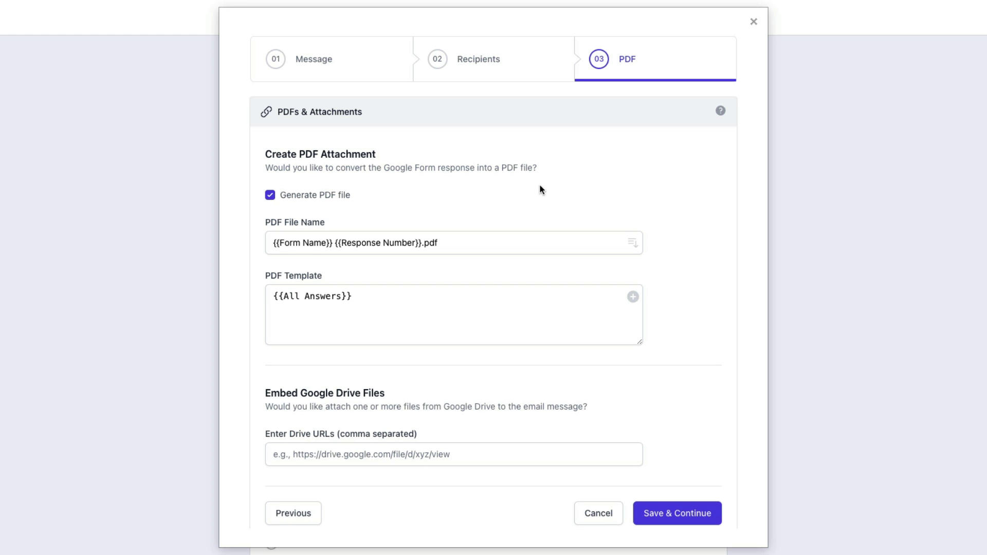
{"action": "left_click", "coordinate": [634, 245]}
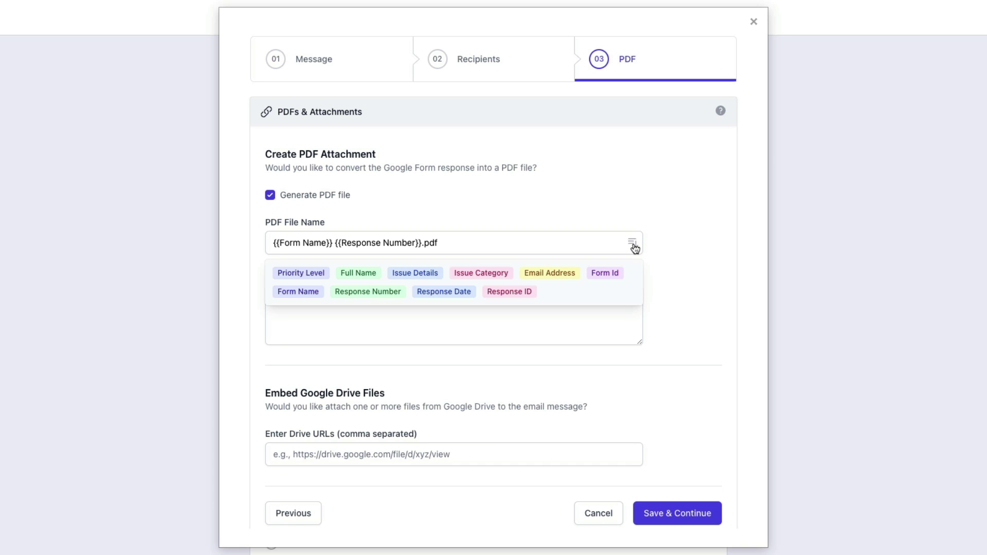
{"action": "left_click", "coordinate": [662, 241]}
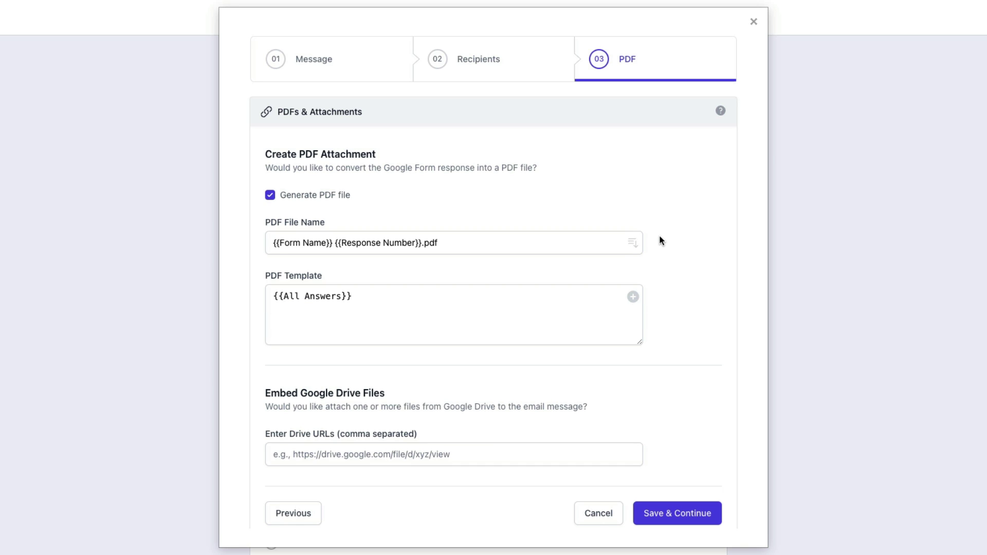
{"action": "left_click", "coordinate": [273, 296]}
{"action": "type", "text": "Summary of sup"}
{"action": "type", "text": "port request #"}
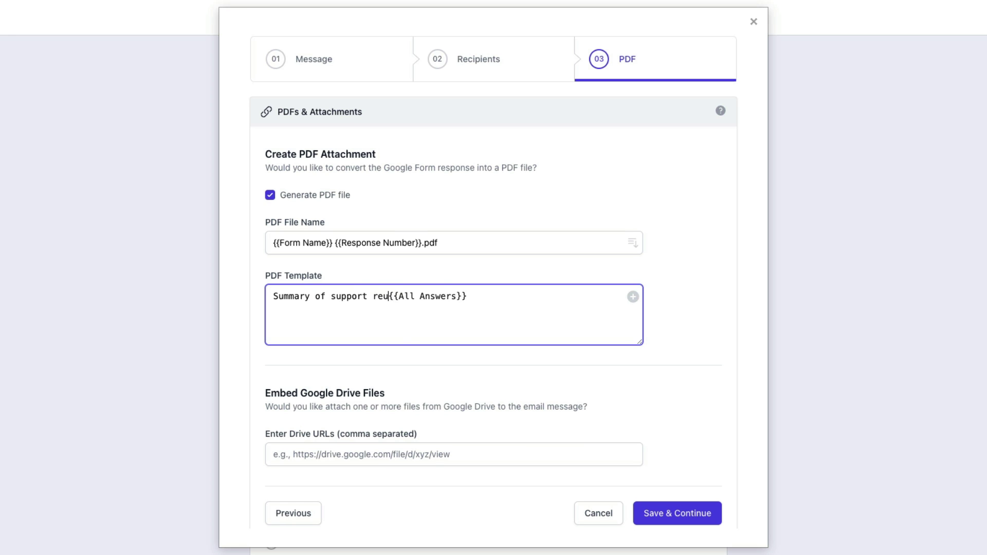
{"action": "left_click", "coordinate": [632, 297]}
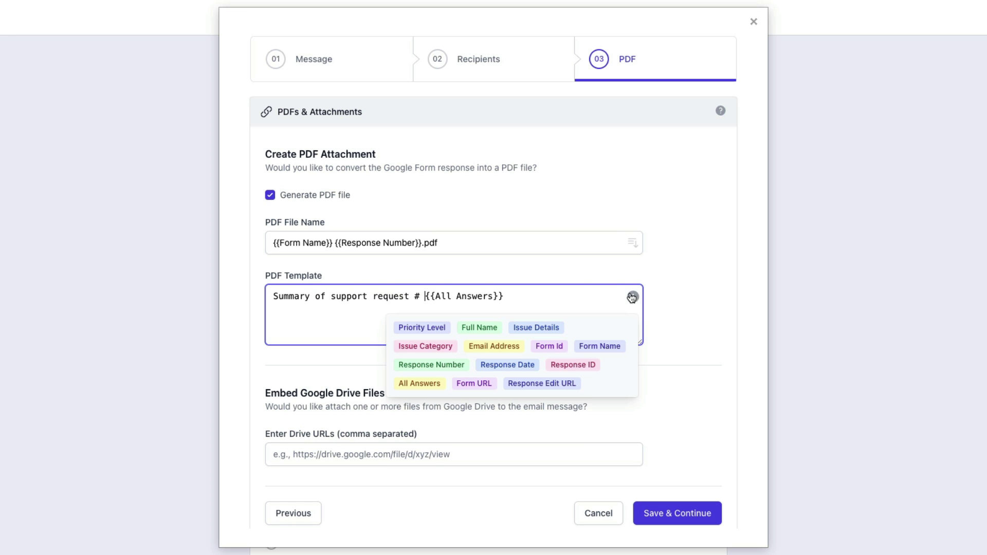
{"action": "left_click", "coordinate": [433, 366]}
{"action": "key", "text": "ctrl+z"}
{"action": "key", "text": "ctrl+shift+z"}
Append ' received on {{Response Date}}' to the end of the PDF template's first line.
{"action": "type", "text": "received on"}
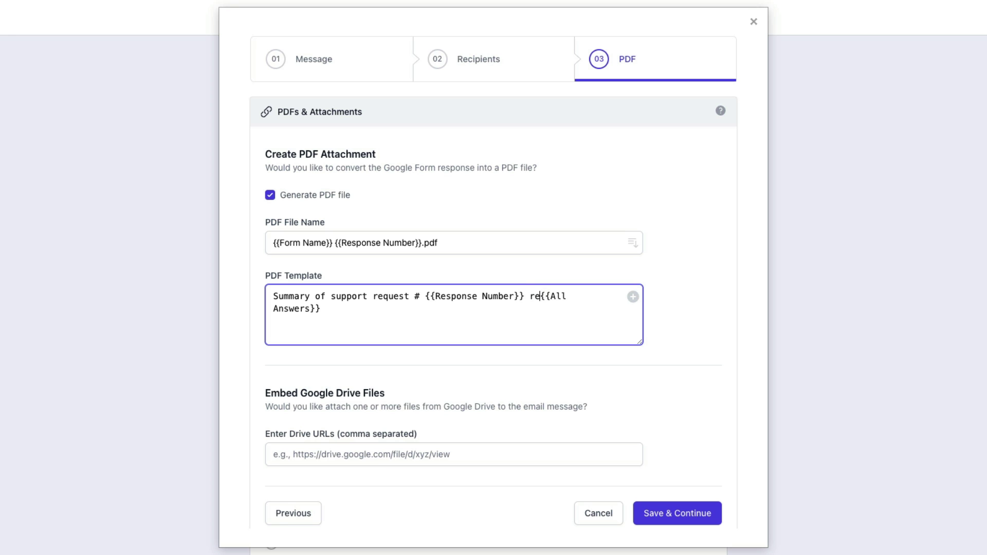
{"action": "key", "text": "Return"}
{"action": "key", "text": "Return"}
{"action": "left_click", "coordinate": [632, 304]}
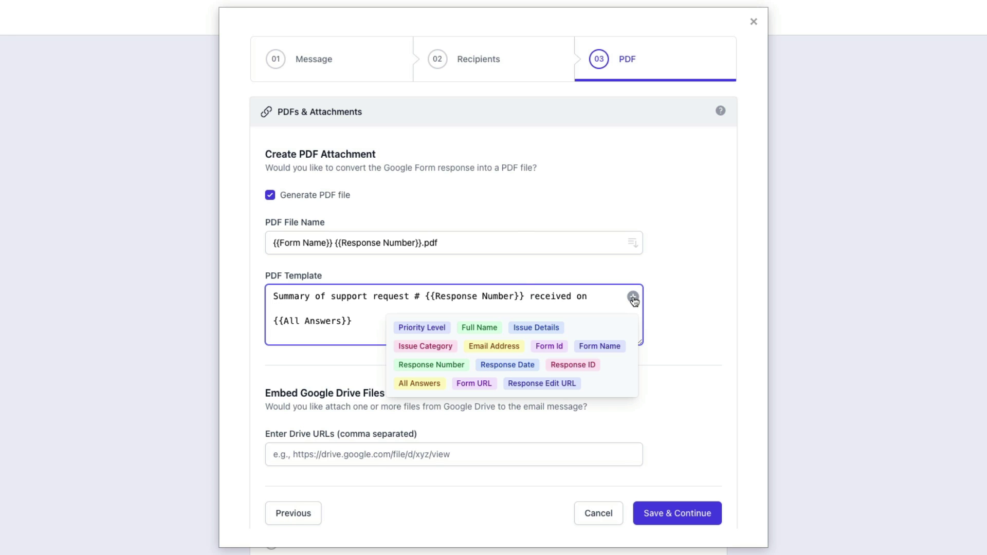
{"action": "left_click", "coordinate": [521, 367]}
{"action": "key", "text": "ctrl+x"}
{"action": "left_click", "coordinate": [607, 297]}
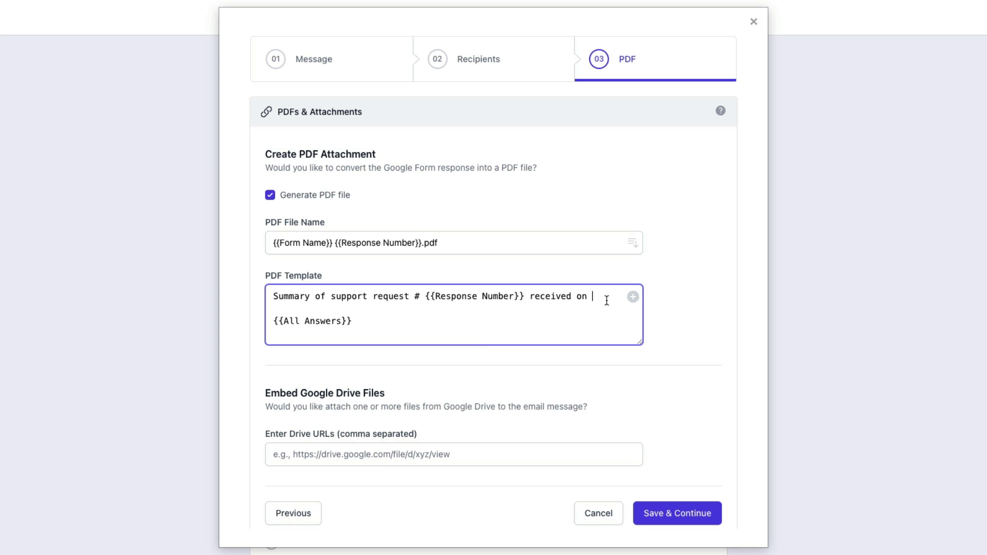
{"action": "key", "text": "ctrl+v"}
{"action": "left_click", "coordinate": [682, 301]}
{"action": "scroll", "coordinate": [682, 301], "scroll_direction": "down", "scroll_amount": 1}
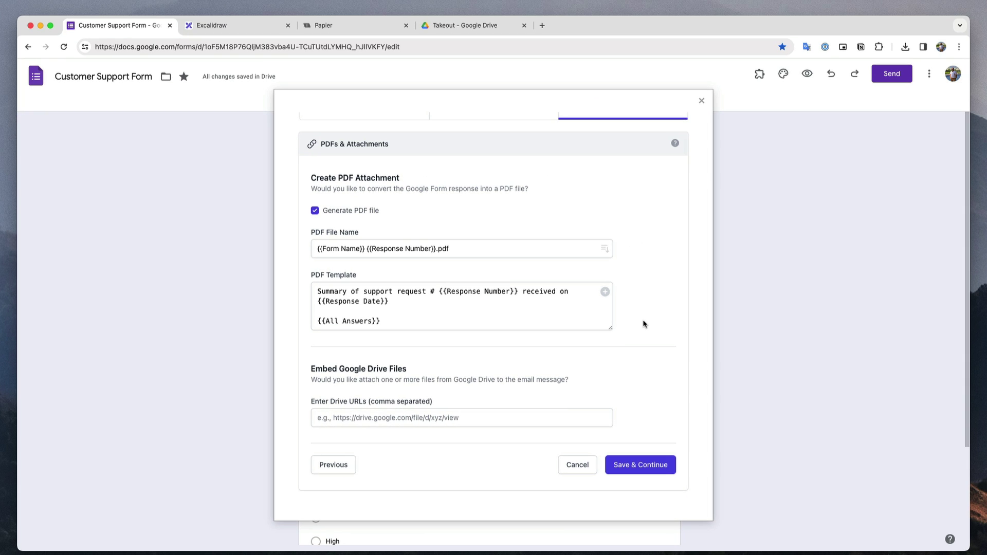
Set Product Brochure.pdf's general access in Drive to Anyone with the link.
{"action": "left_click", "coordinate": [504, 30]}
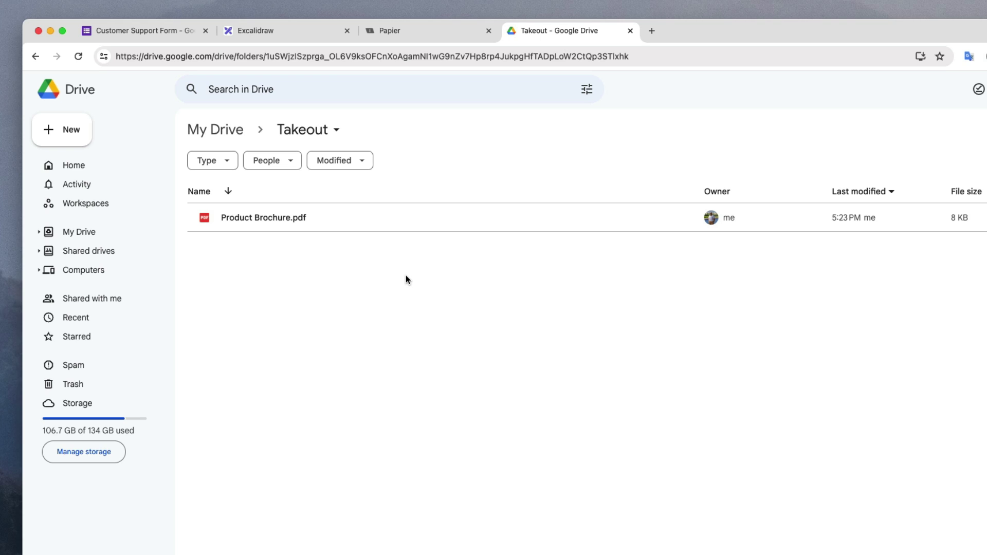
{"action": "right_click", "coordinate": [363, 217]}
{"action": "mouse_move", "coordinate": [428, 324]}
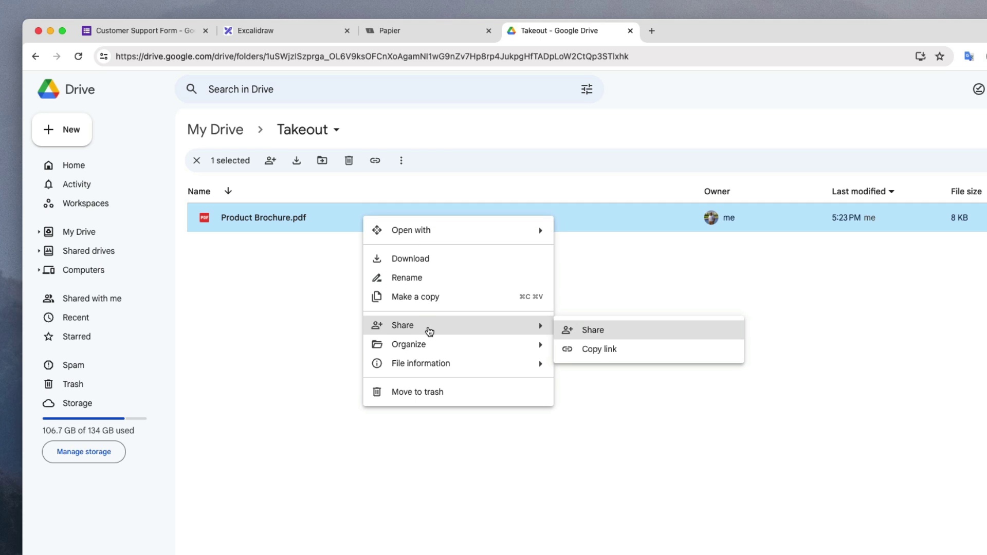
{"action": "left_click", "coordinate": [591, 330]}
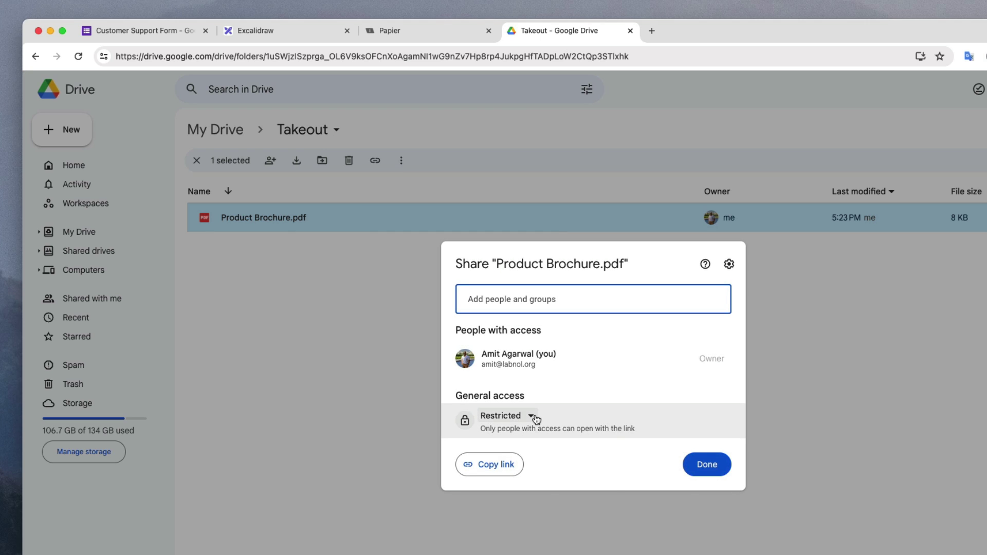
{"action": "left_click", "coordinate": [534, 415]}
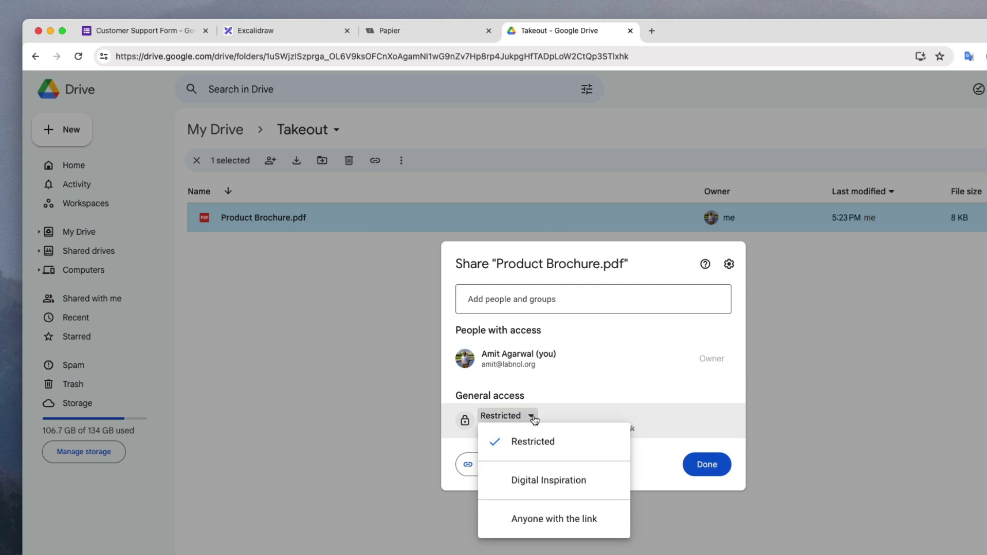
{"action": "left_click", "coordinate": [568, 520]}
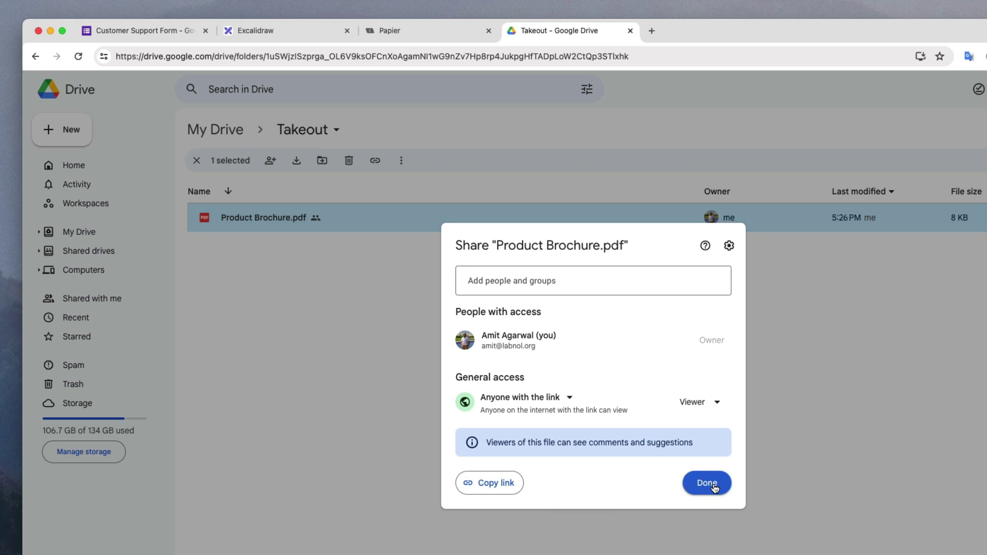
{"action": "left_click", "coordinate": [706, 483]}
Copy the brochure's shareable link and return to the Customer Support Form.
{"action": "right_click", "coordinate": [458, 218]}
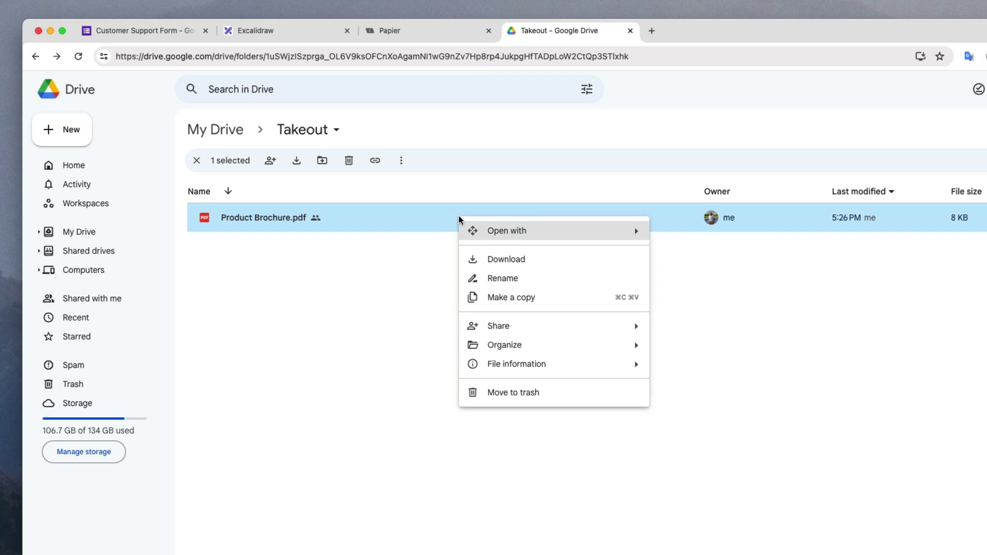
{"action": "mouse_move", "coordinate": [522, 329]}
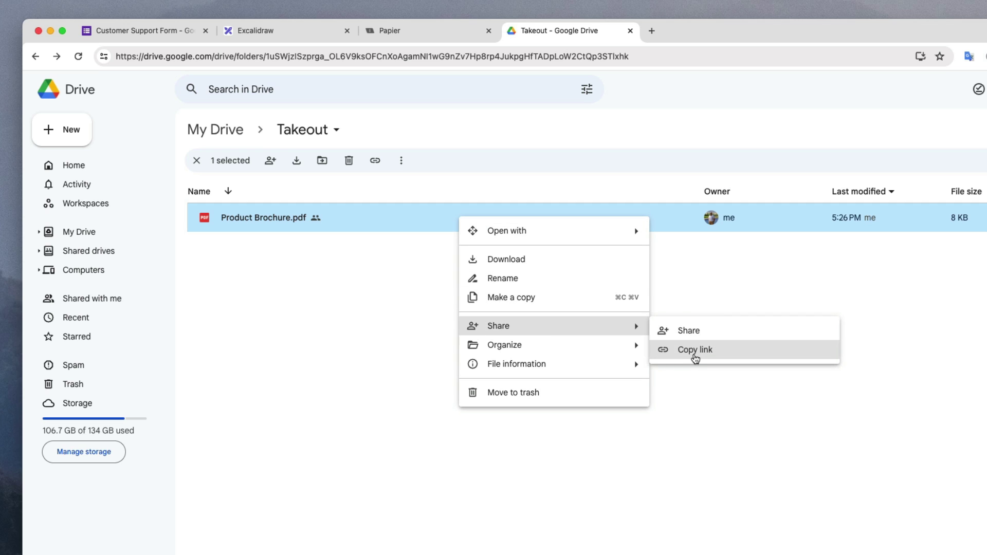
{"action": "left_click", "coordinate": [693, 351]}
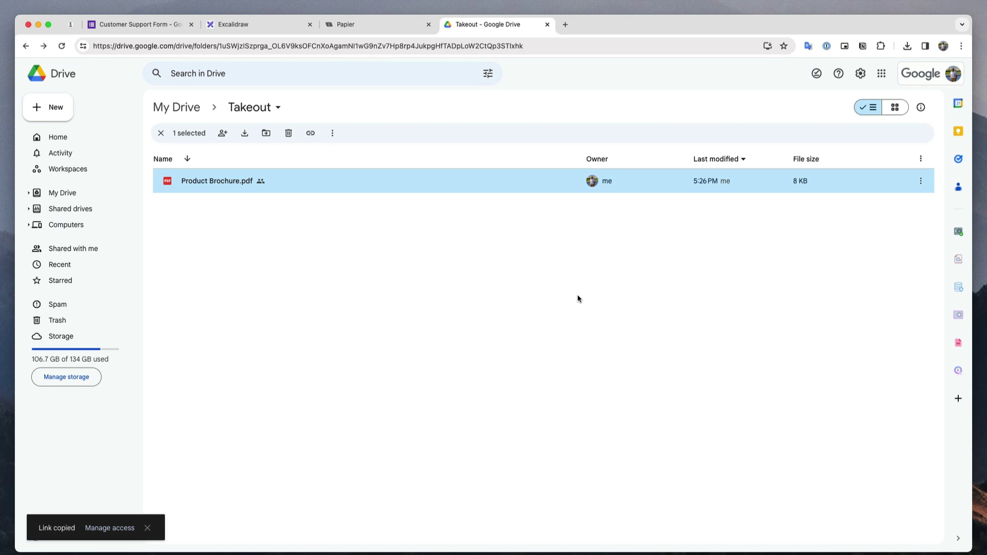
{"action": "left_click", "coordinate": [155, 26]}
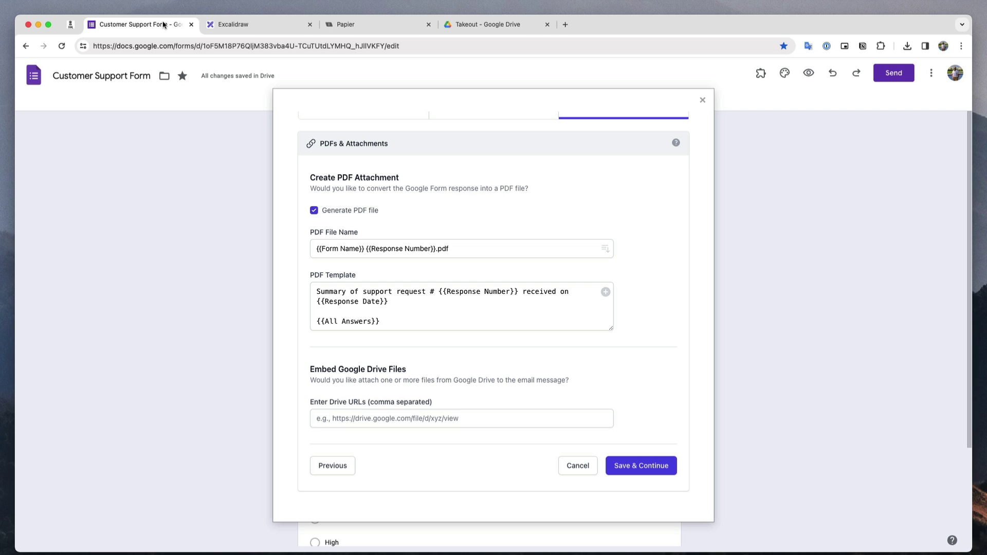
Paste the brochure's Drive link as an attachment and save the Notify Customer workflow.
{"action": "left_click", "coordinate": [365, 417]}
{"action": "key", "text": "super+v"}
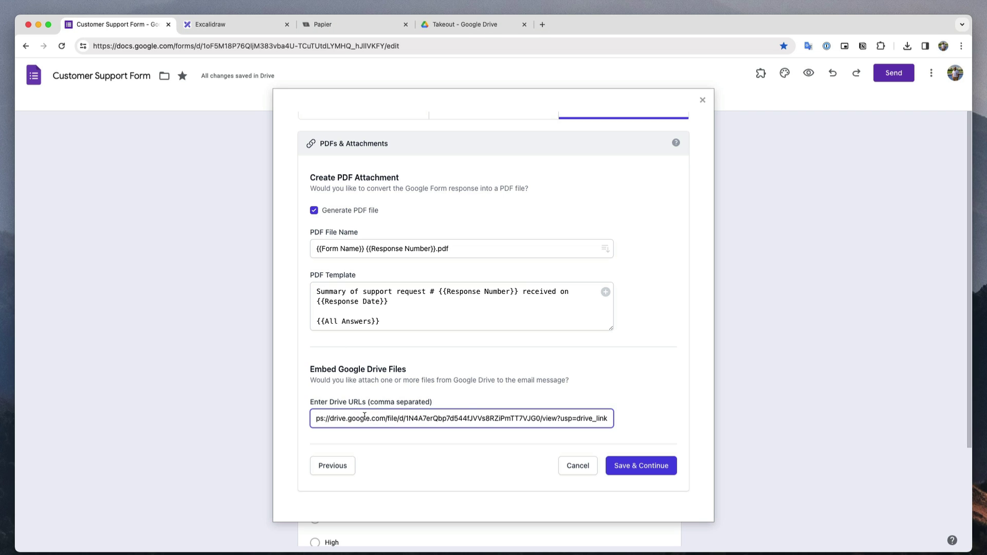
{"action": "left_click", "coordinate": [554, 389]}
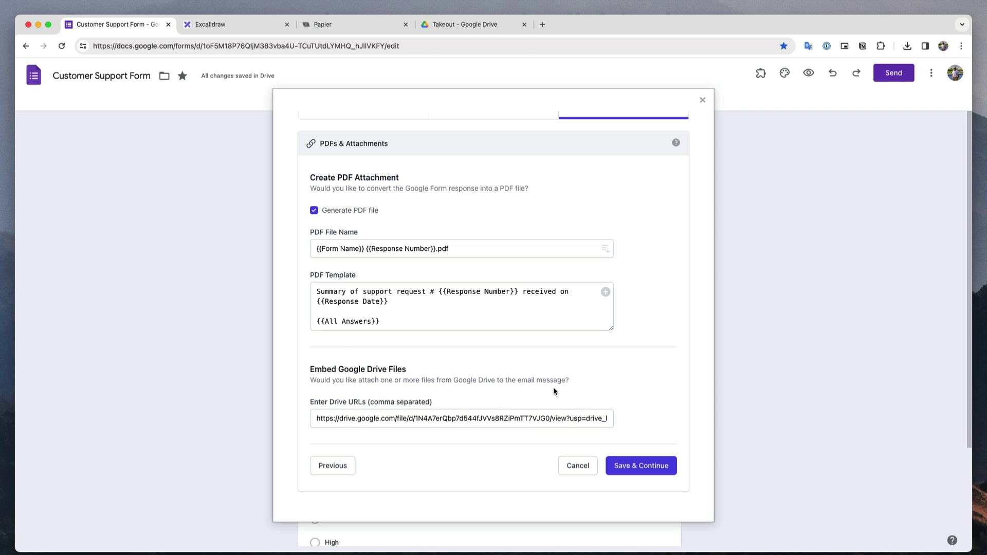
{"action": "left_click", "coordinate": [658, 467]}
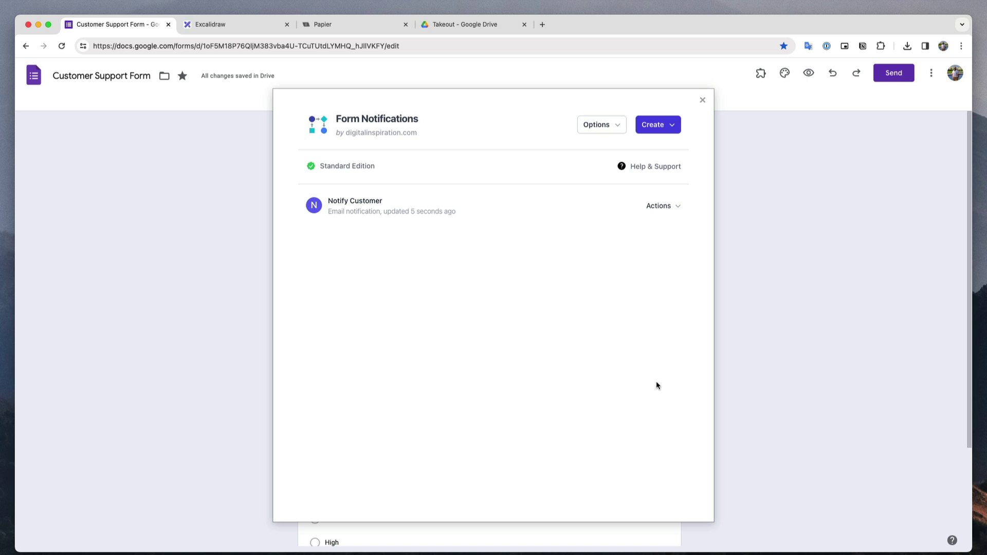
Create an email notification named 'Notify Team' with sender name 'Digital Inspiration'.
{"action": "left_click", "coordinate": [671, 130]}
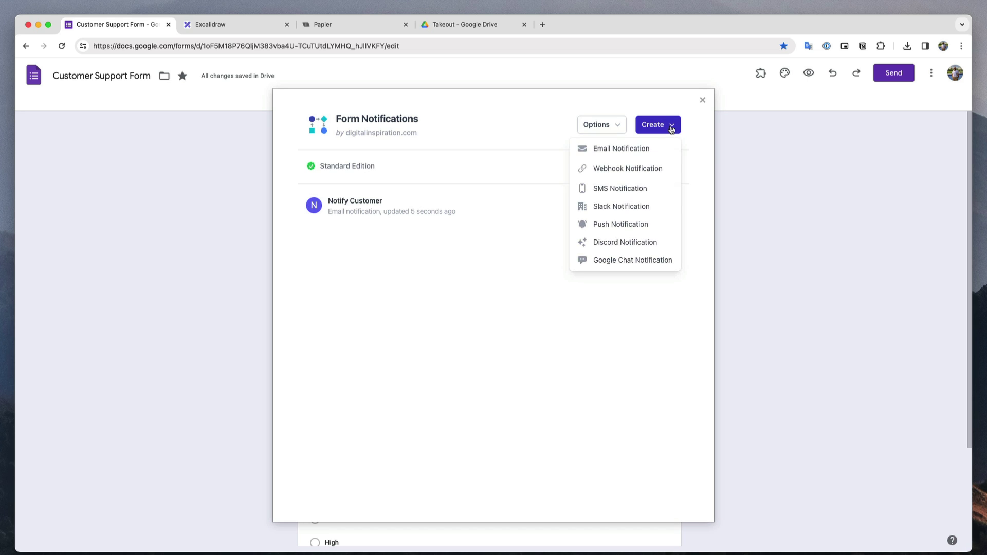
{"action": "left_click", "coordinate": [658, 150]}
{"action": "left_click", "coordinate": [527, 224]}
{"action": "type", "text": "Notify Tea"}
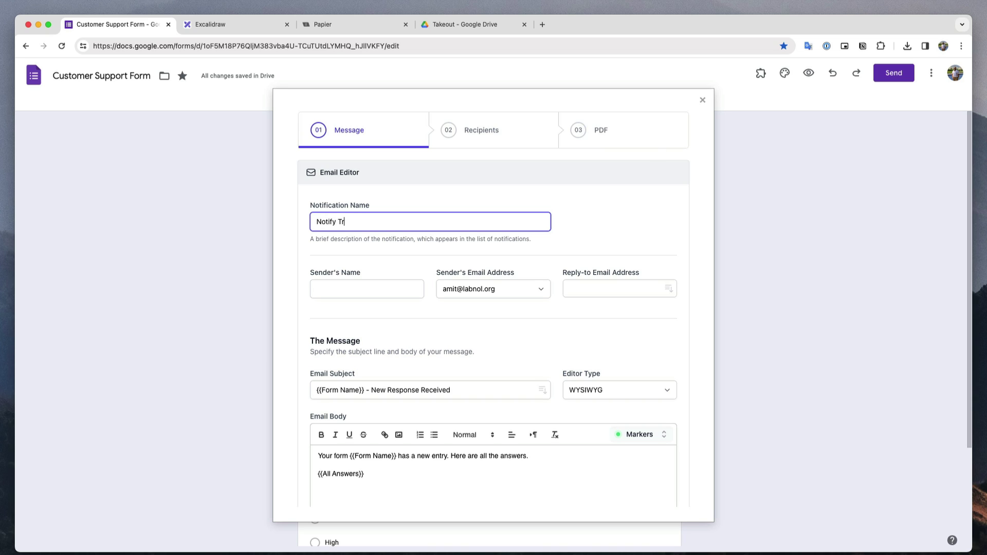
{"action": "type", "text": "m"}
{"action": "left_click", "coordinate": [363, 288]}
{"action": "type", "text": "Digital Insp"}
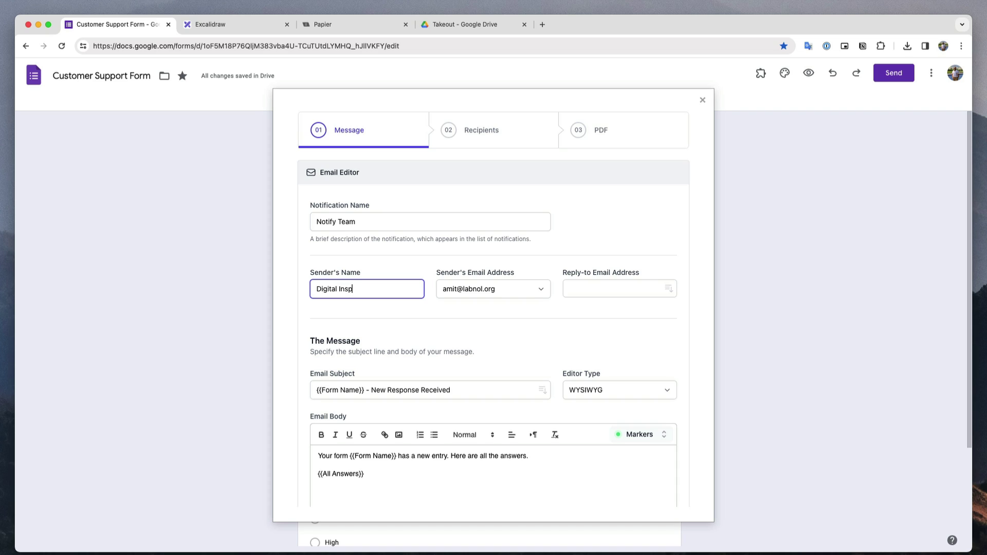
{"action": "type", "text": "iration"}
{"action": "left_click", "coordinate": [587, 318]}
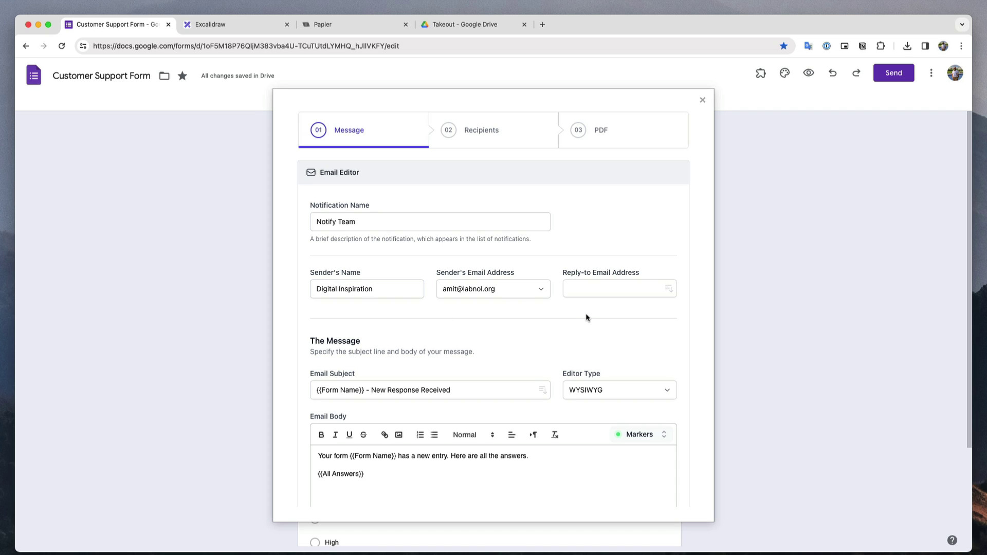
Set reply-to to the respondent's Email Address marker plus the support requests address.
{"action": "left_click", "coordinate": [670, 290]}
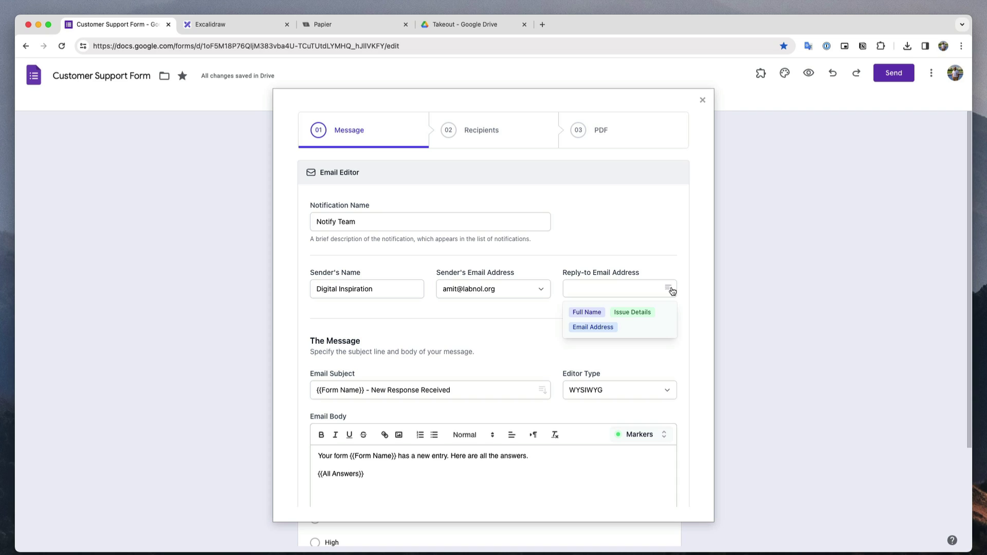
{"action": "left_click", "coordinate": [597, 329]}
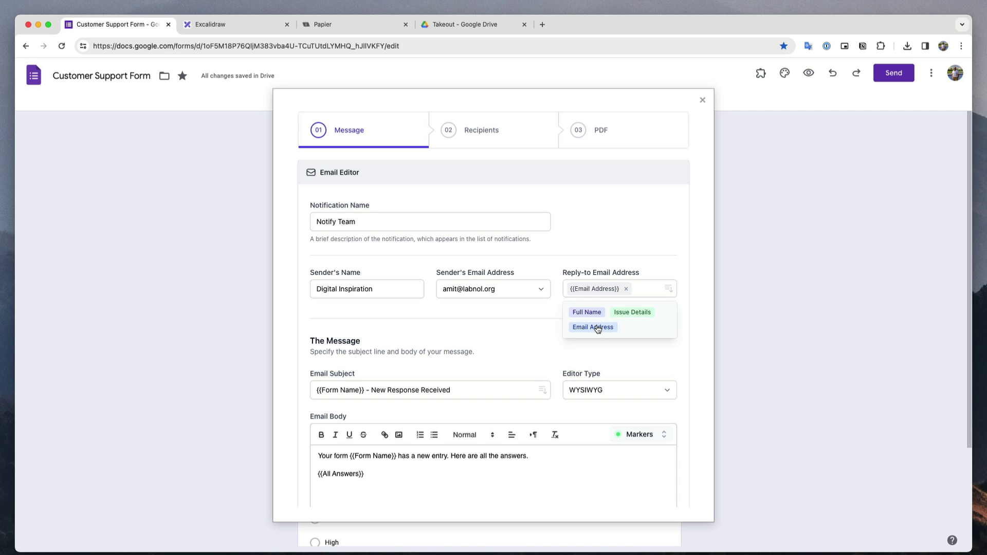
{"action": "left_click", "coordinate": [663, 261]}
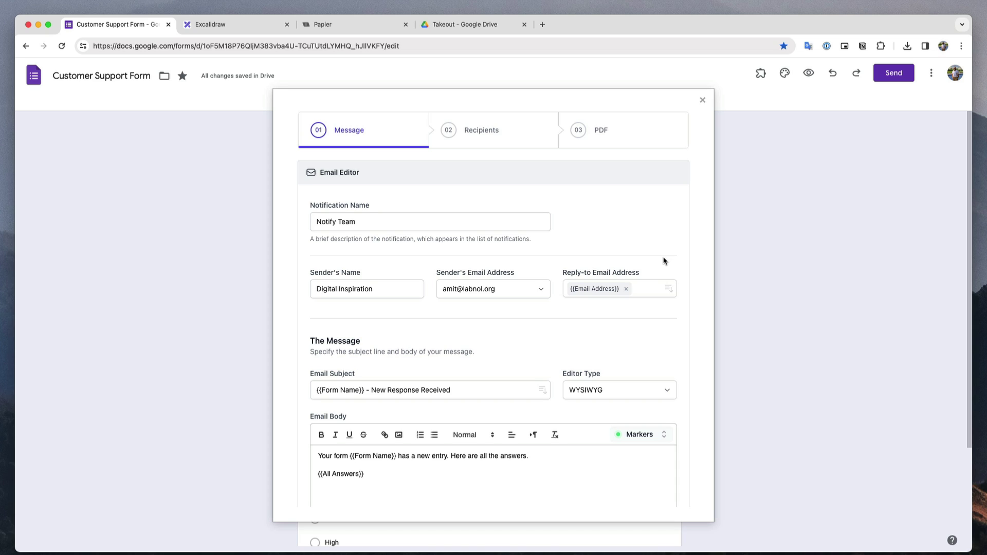
{"action": "left_click", "coordinate": [647, 291]}
{"action": "key", "text": "Return"}
Make the subject '{{Priority Level}} priority ticket # {{Response Number}} received on {{date}}'.
{"action": "scroll", "coordinate": [565, 322], "scroll_direction": "down", "scroll_amount": 3}
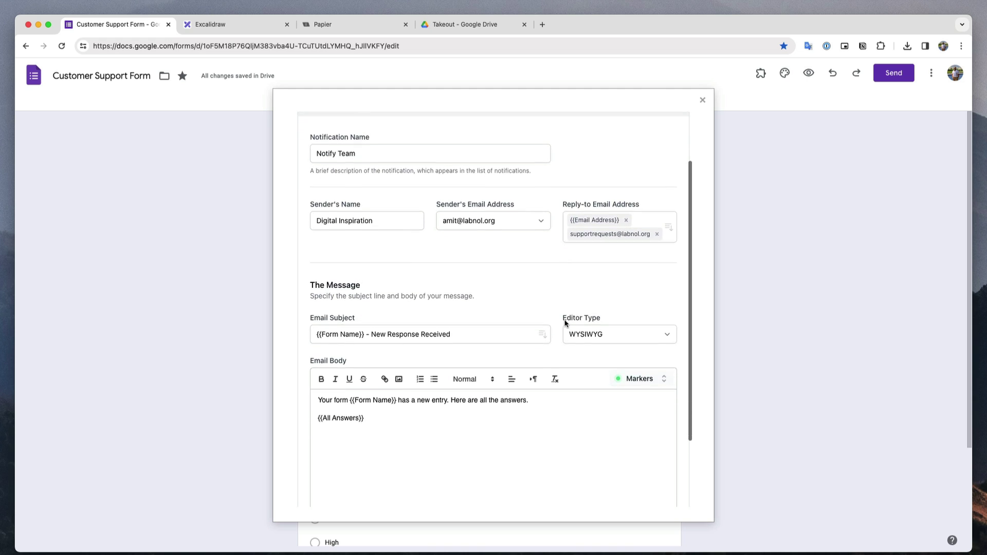
{"action": "left_click", "coordinate": [491, 307]}
{"action": "key", "text": "alt+shift+Left"}
{"action": "key", "text": "alt+shift+Left"}
{"action": "key", "text": "alt+shift+Left"}
{"action": "key", "text": "alt+shift+Left"}
{"action": "key", "text": "alt+shift+Left"}
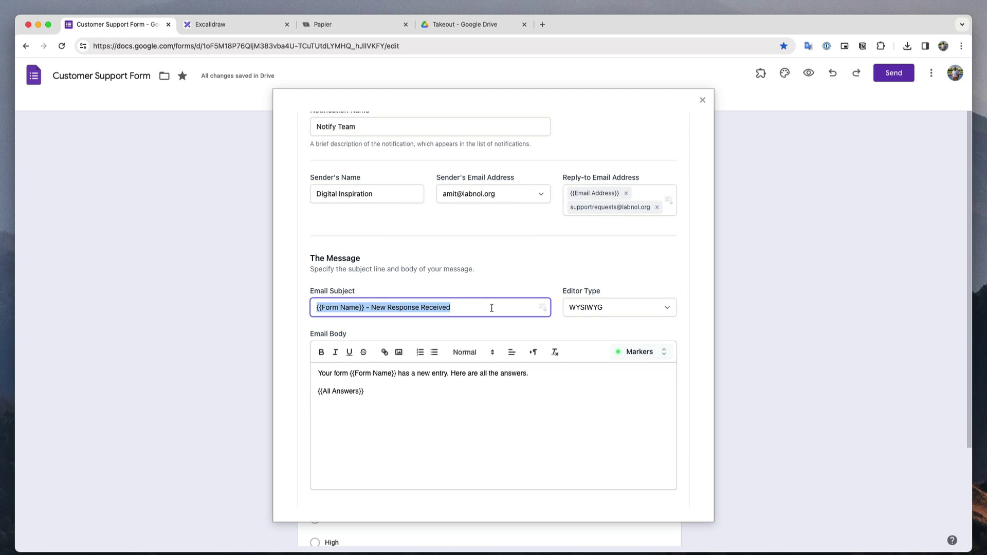
{"action": "key", "text": "BackSpace"}
{"action": "left_click", "coordinate": [543, 308]}
{"action": "key", "text": "Down"}
{"action": "key", "text": "Return"}
{"action": "type", "text": "priority ticket #"}
{"action": "left_click", "coordinate": [543, 307]}
{"action": "key", "text": "Return"}
{"action": "type", "text": "received on"}
{"action": "left_click", "coordinate": [542, 307]}
{"action": "left_click", "coordinate": [348, 365]}
Write the body: raised by Full Name, Issue Details, and 'Please respond to this email in 2 business days.'.
{"action": "key", "text": "super+a"}
{"action": "type", "text": "A new "}
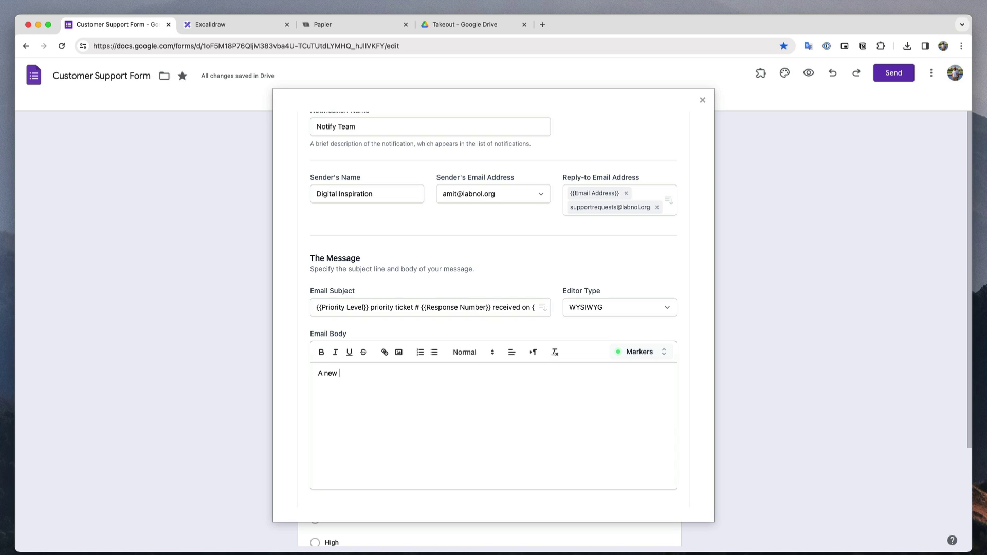
{"action": "type", "text": "support ticket was raised by"}
{"action": "left_click", "coordinate": [639, 351]}
{"action": "left_click", "coordinate": [502, 392]}
{"action": "key", "text": "Return"}
{"action": "left_click", "coordinate": [656, 352]}
{"action": "left_click", "coordinate": [550, 378]}
{"action": "key", "text": "Return"}
{"action": "type", "text": "Please respond to this email in 2 business days."}
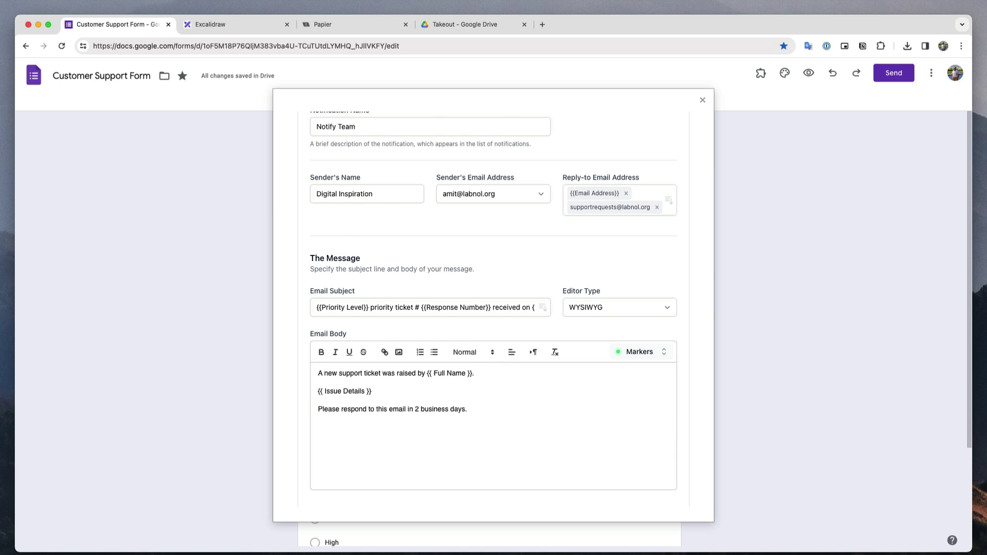
{"action": "scroll", "coordinate": [496, 366], "scroll_direction": "down", "scroll_amount": 3}
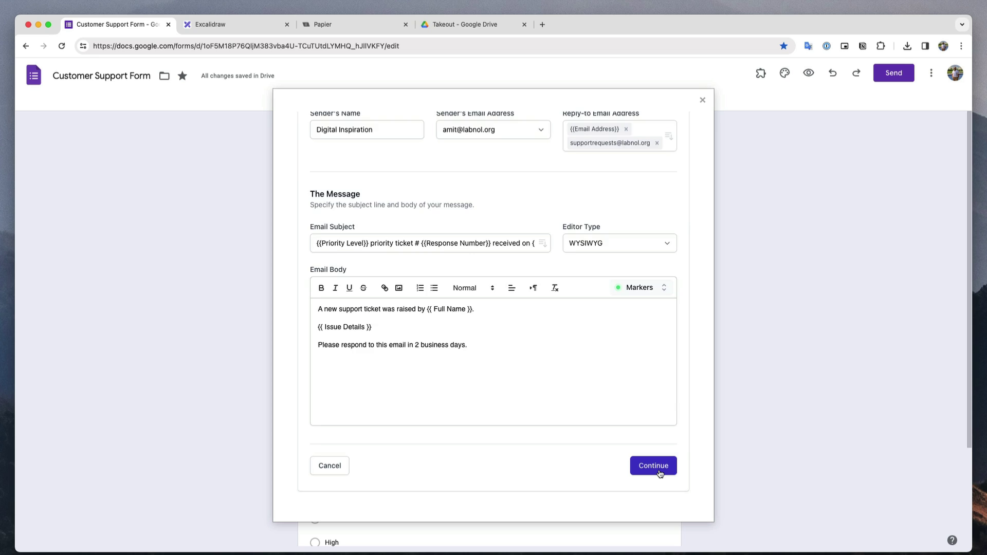
{"action": "left_click", "coordinate": [653, 466]}
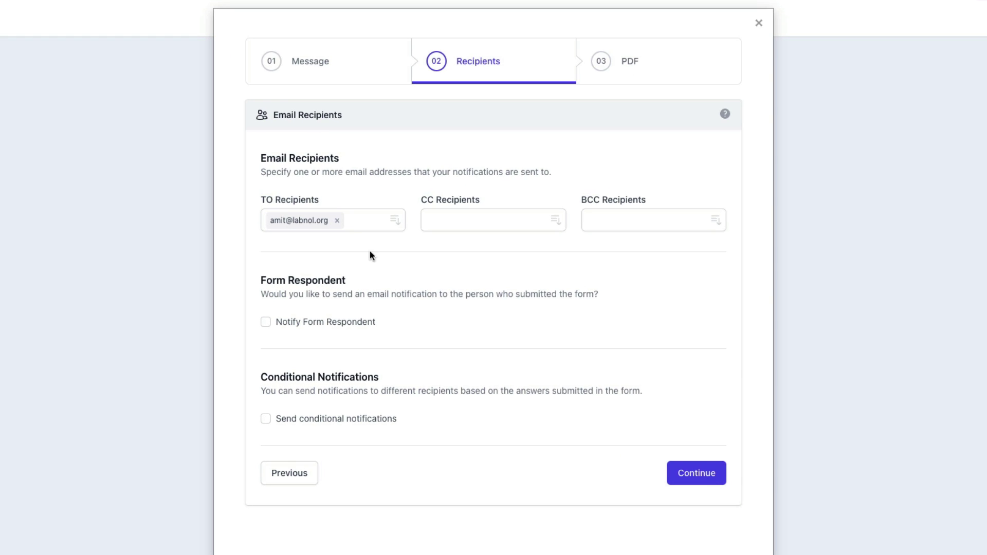
Enable conditional notifications routing Issue Category Equals Billing to the billing address, then add another condition set.
{"action": "left_click", "coordinate": [337, 221]}
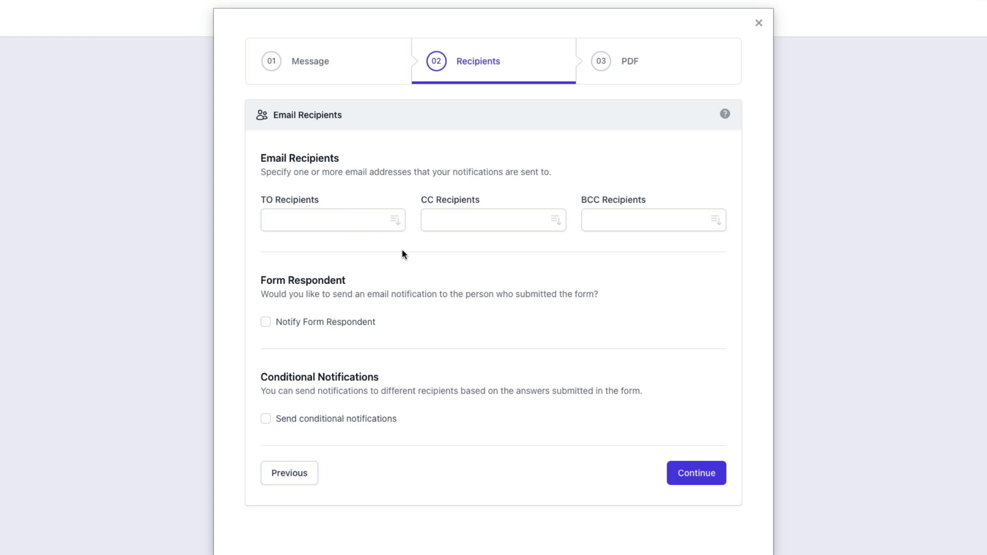
{"action": "left_click", "coordinate": [265, 421]}
{"action": "scroll", "coordinate": [694, 380], "scroll_direction": "down", "scroll_amount": 4}
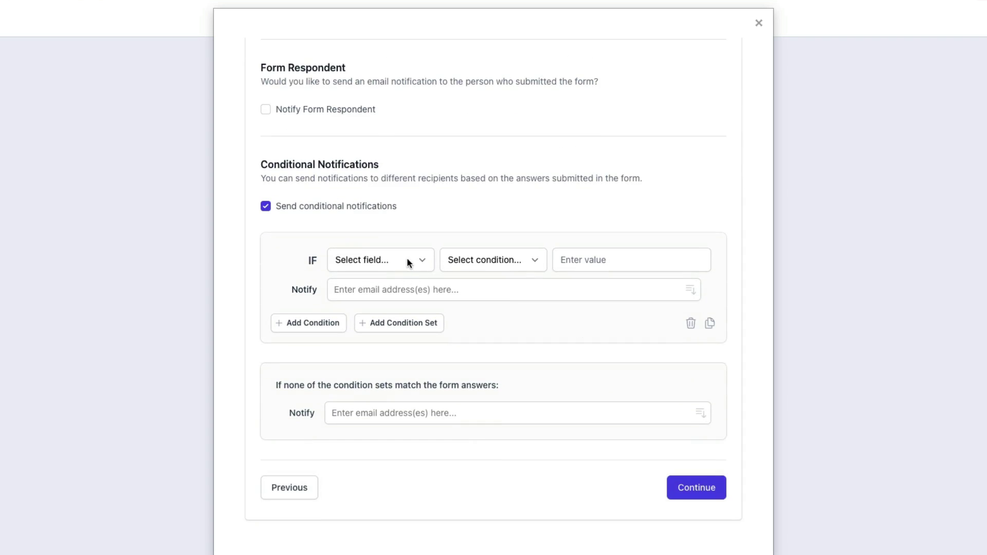
{"action": "left_click", "coordinate": [410, 257]}
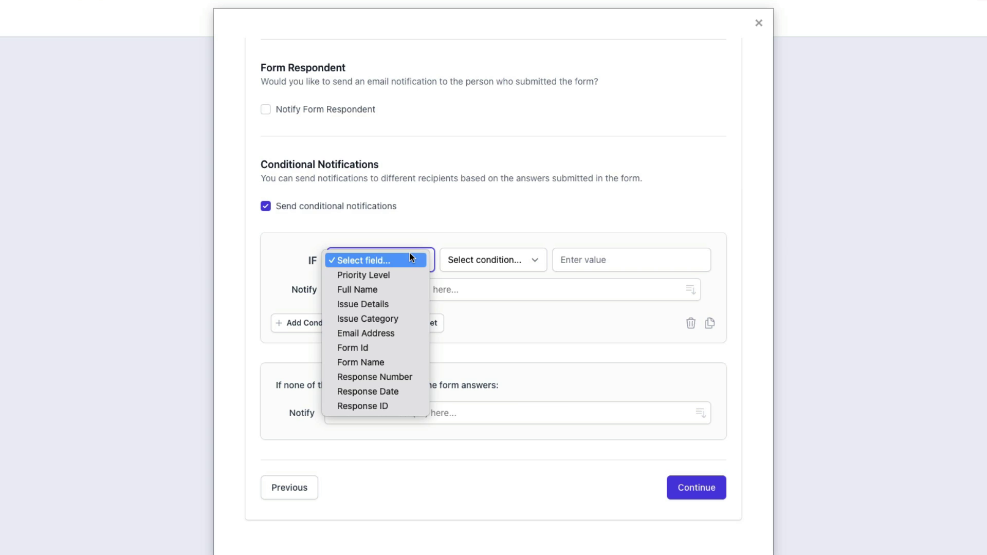
{"action": "left_click", "coordinate": [408, 318]}
{"action": "left_click", "coordinate": [499, 259]}
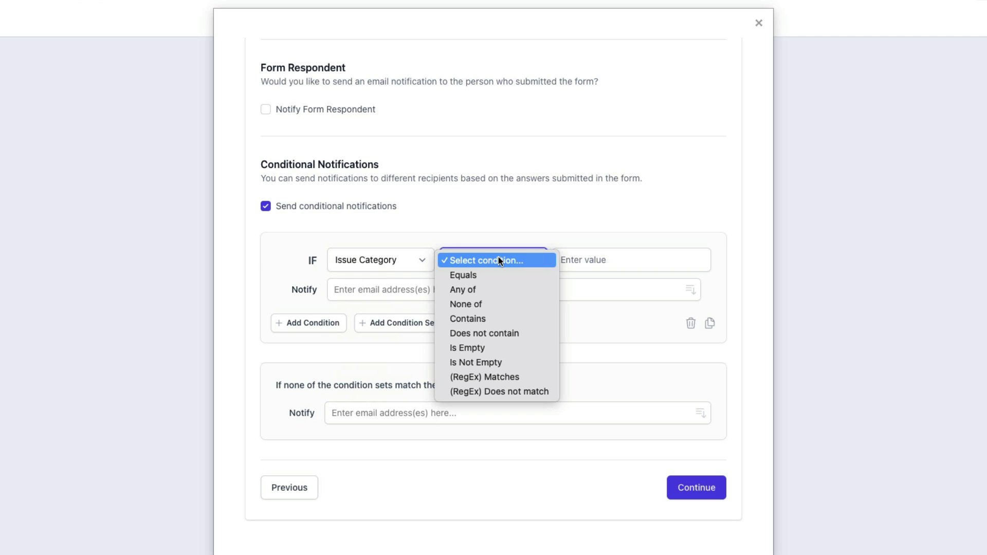
{"action": "left_click", "coordinate": [497, 274]}
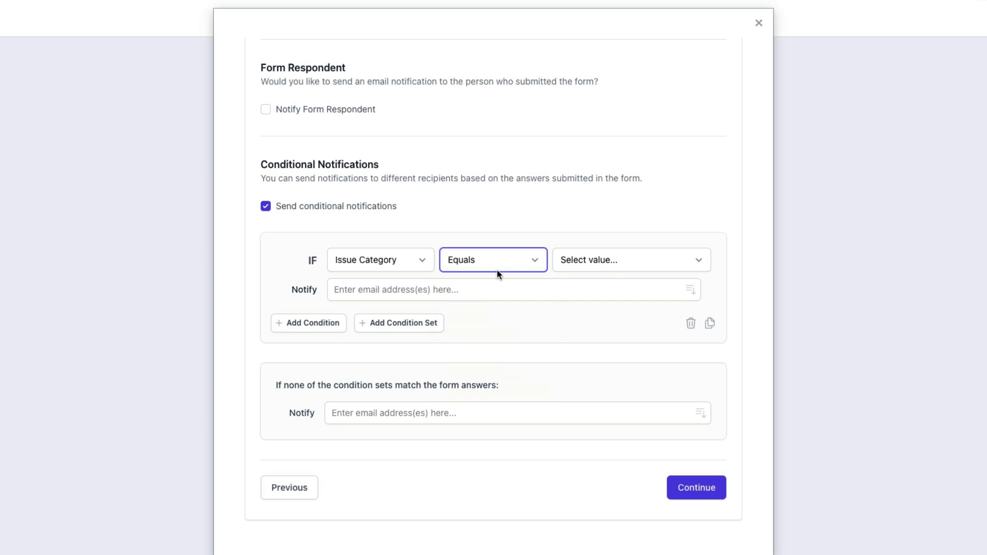
{"action": "left_click", "coordinate": [599, 260]}
{"action": "left_click", "coordinate": [617, 289]}
{"action": "left_click", "coordinate": [593, 290]}
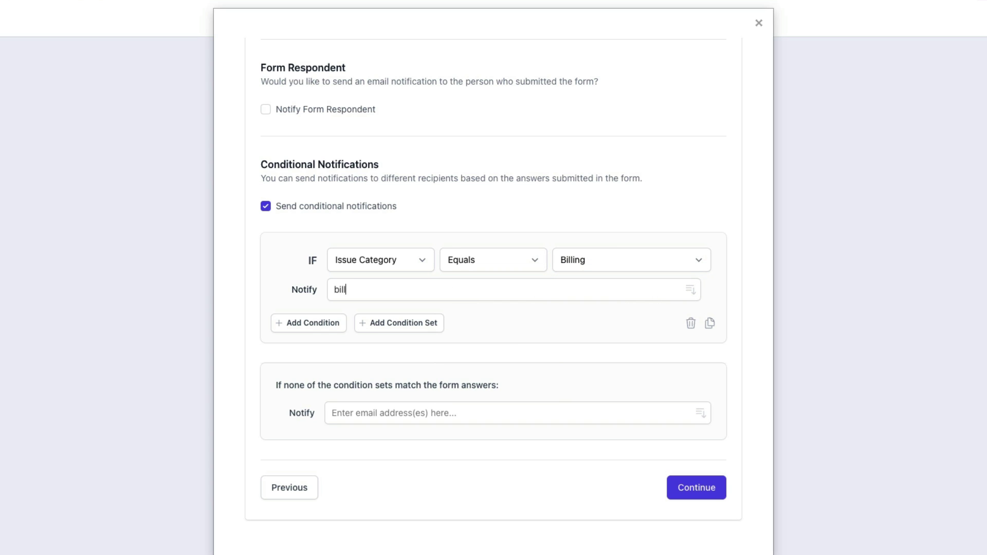
{"action": "key", "text": "Return"}
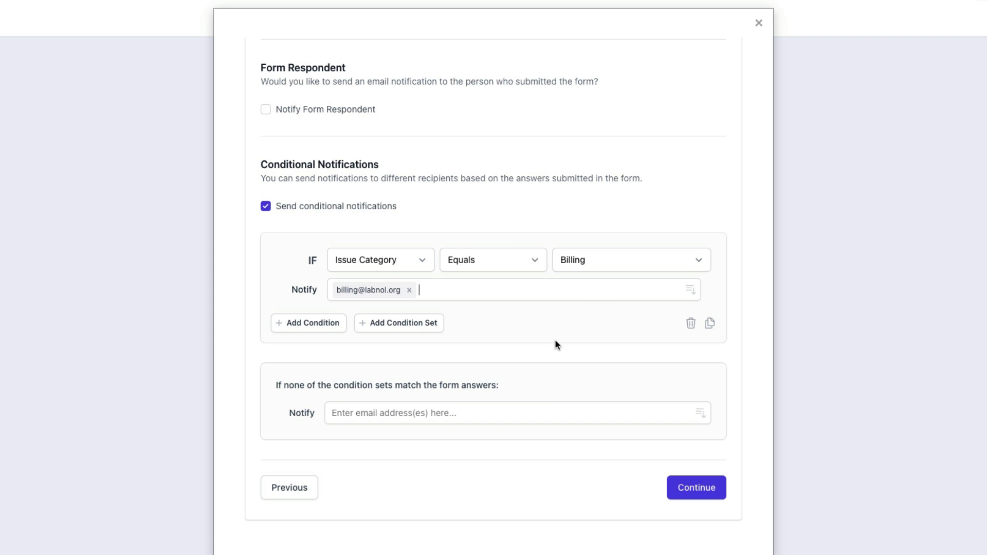
{"action": "left_click", "coordinate": [427, 324]}
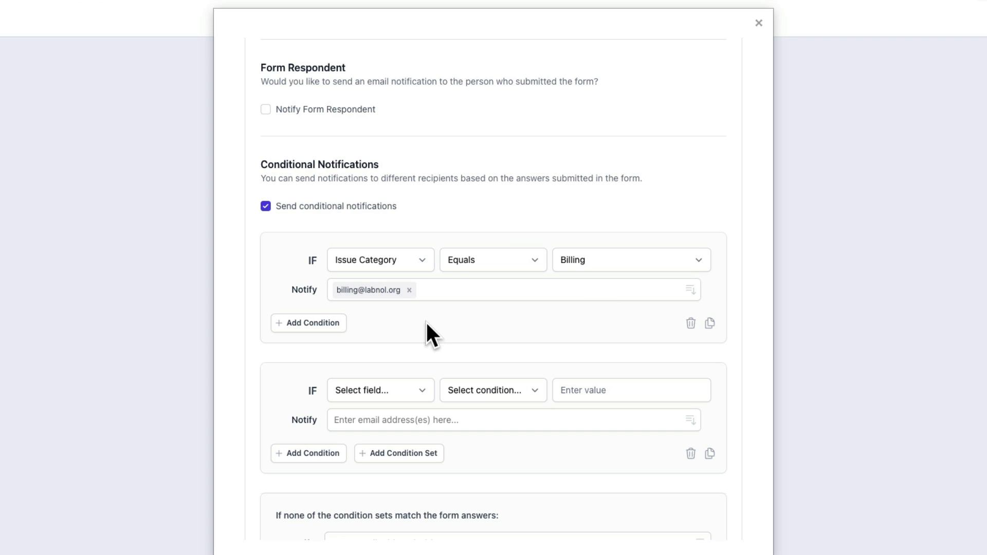
Route Issue Category Any of Technical Support or General Inquiry to the support address.
{"action": "scroll", "coordinate": [516, 318], "scroll_direction": "down", "scroll_amount": 3}
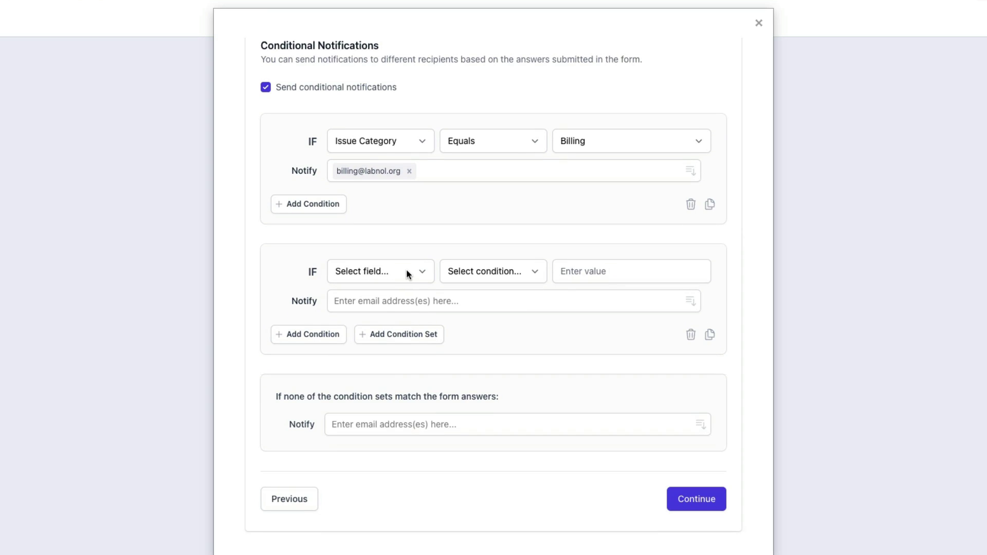
{"action": "left_click", "coordinate": [407, 273]}
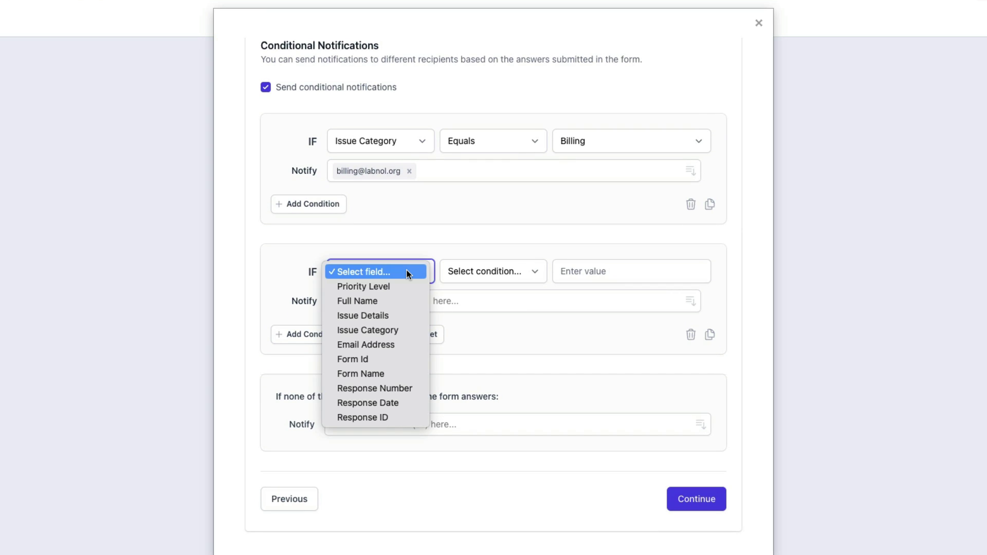
{"action": "left_click", "coordinate": [408, 329]}
{"action": "left_click", "coordinate": [511, 273]}
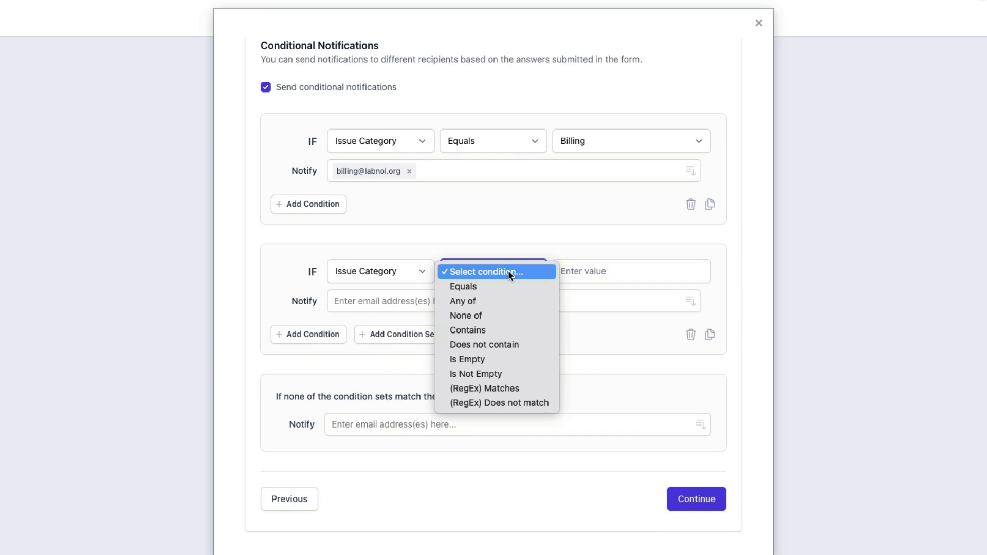
{"action": "left_click", "coordinate": [507, 301]}
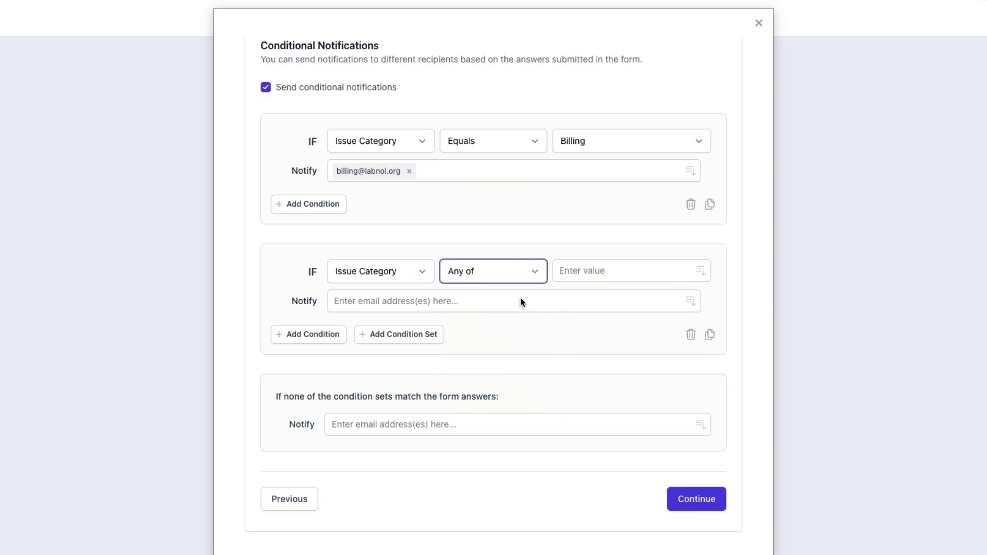
{"action": "left_click", "coordinate": [703, 271]}
{"action": "left_click", "coordinate": [620, 303]}
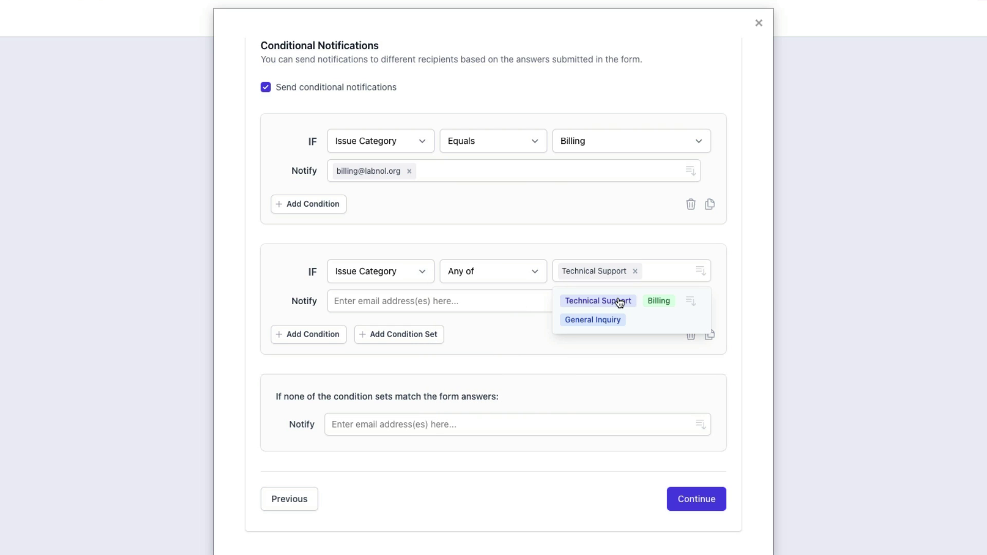
{"action": "left_click", "coordinate": [608, 319]}
{"action": "left_click", "coordinate": [628, 240]}
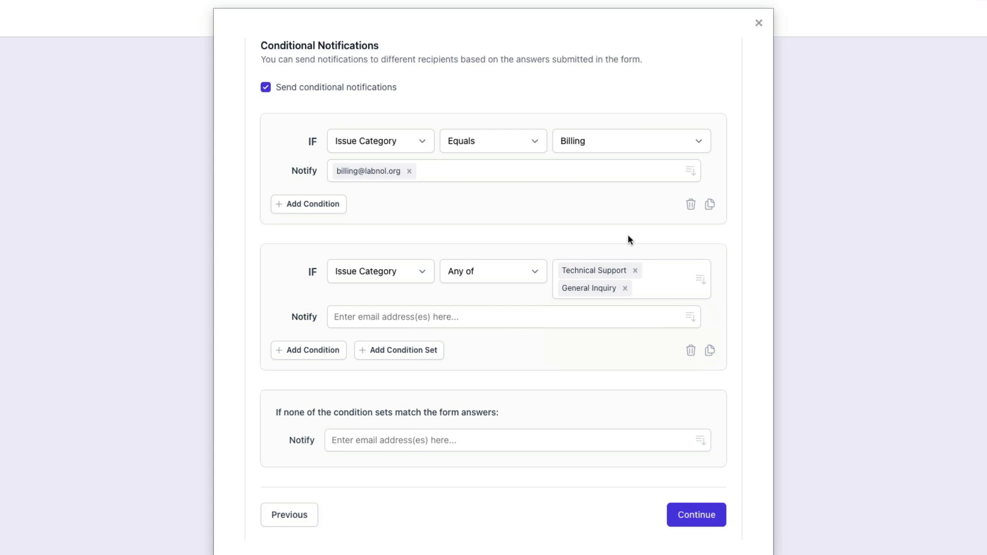
{"action": "left_click", "coordinate": [436, 317]}
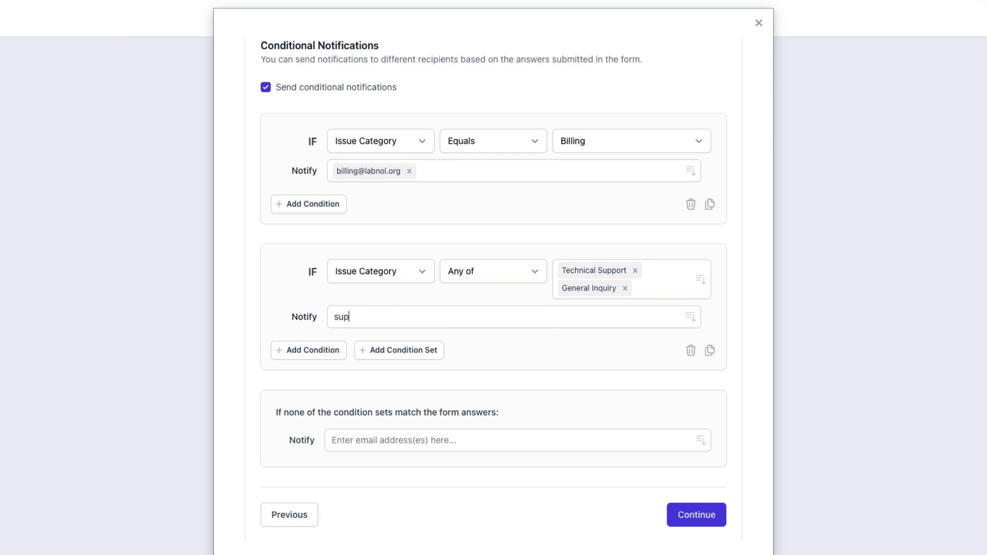
{"action": "key", "text": "Return"}
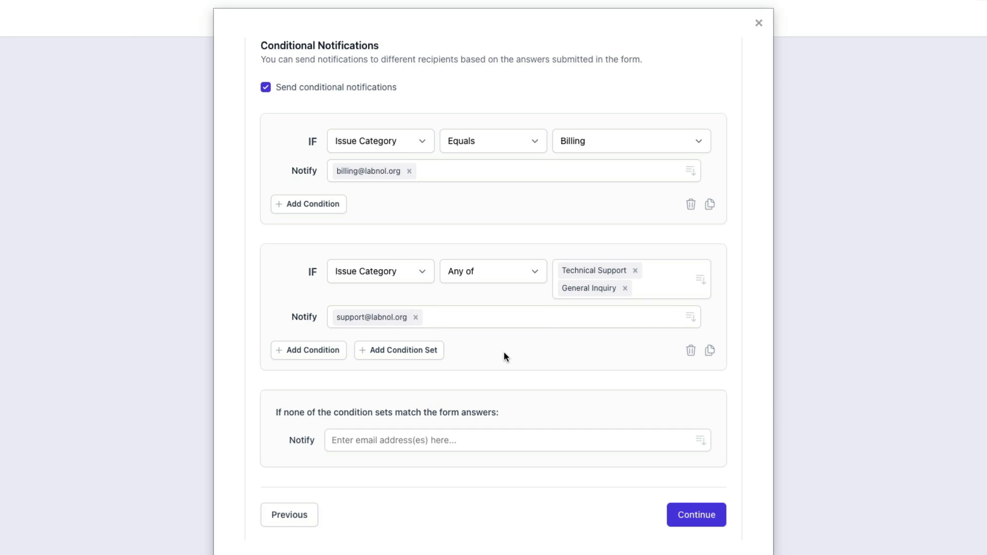
Enter the general address as the fallback recipient and continue to the PDF step.
{"action": "scroll", "coordinate": [504, 352], "scroll_direction": "down", "scroll_amount": 1}
{"action": "scroll", "coordinate": [504, 352], "scroll_direction": "down", "scroll_amount": 1}
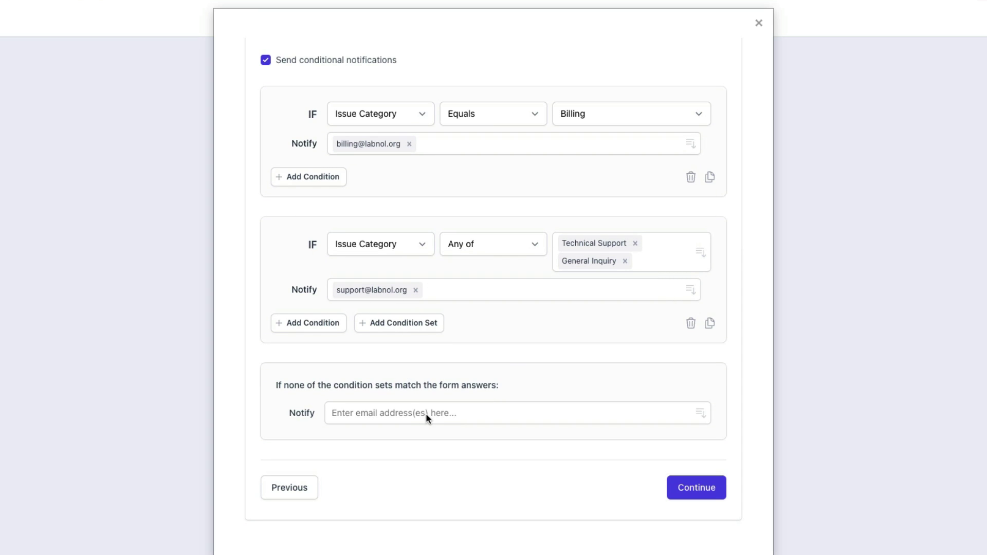
{"action": "left_click", "coordinate": [442, 412]}
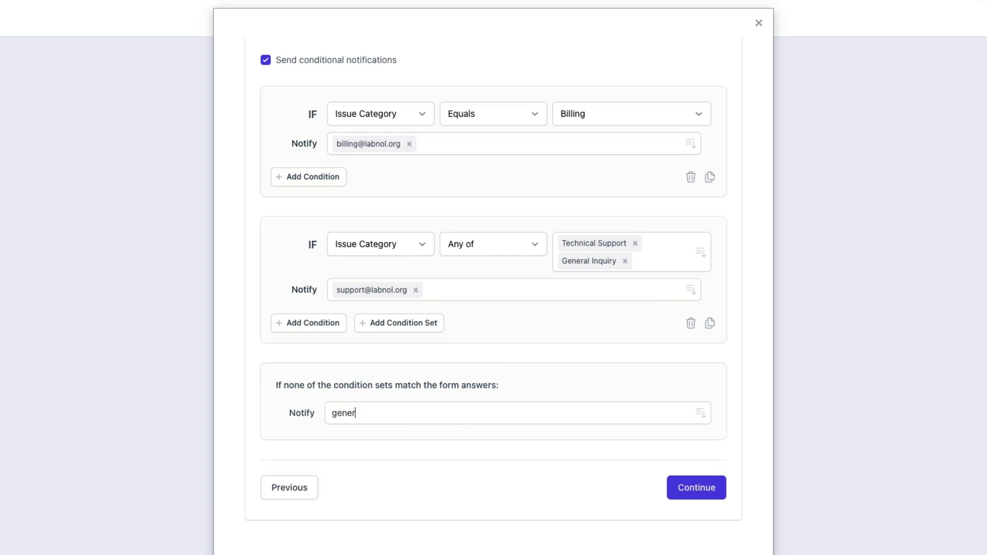
{"action": "key", "text": "Return"}
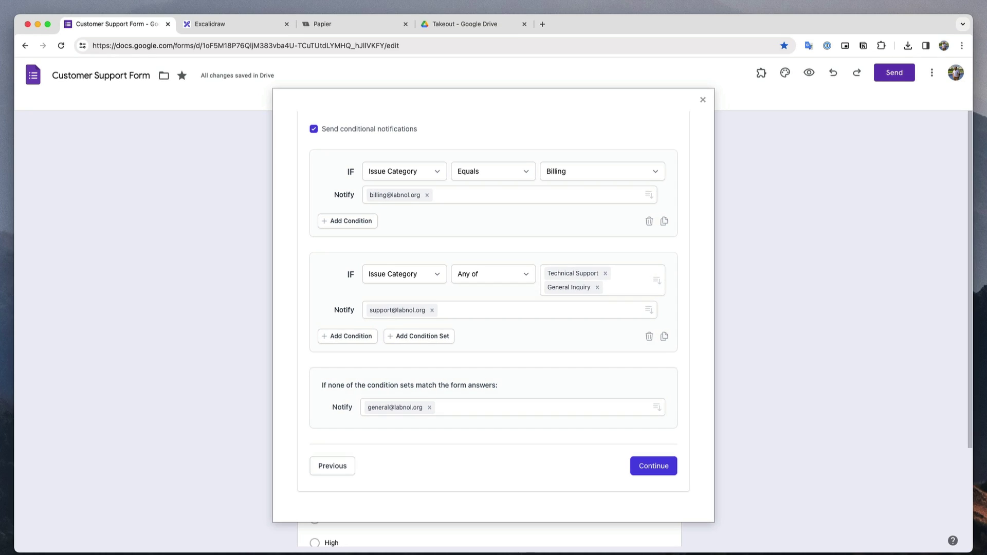
{"action": "left_click", "coordinate": [665, 477]}
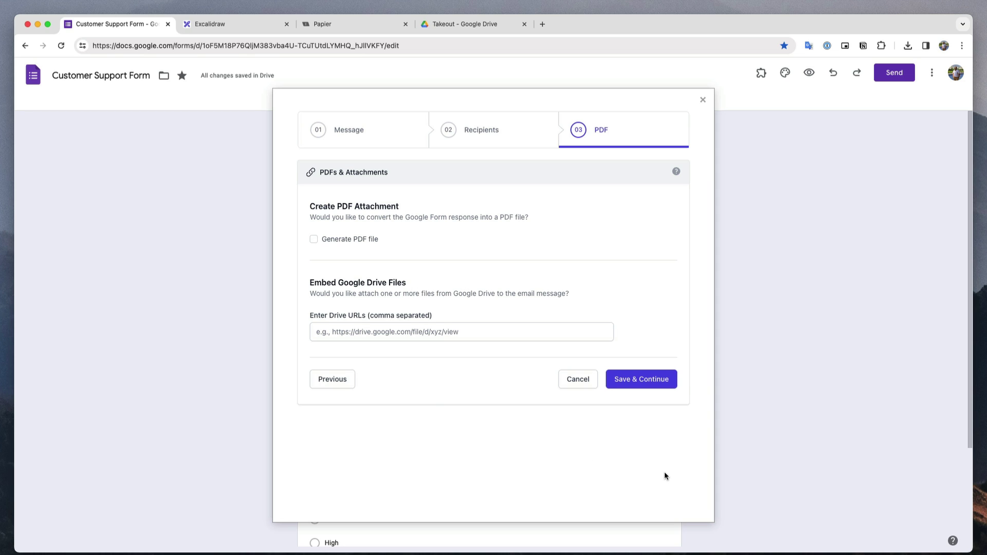
Save the Notify Team notification workflow with Save & Continue.
{"action": "left_click", "coordinate": [657, 389]}
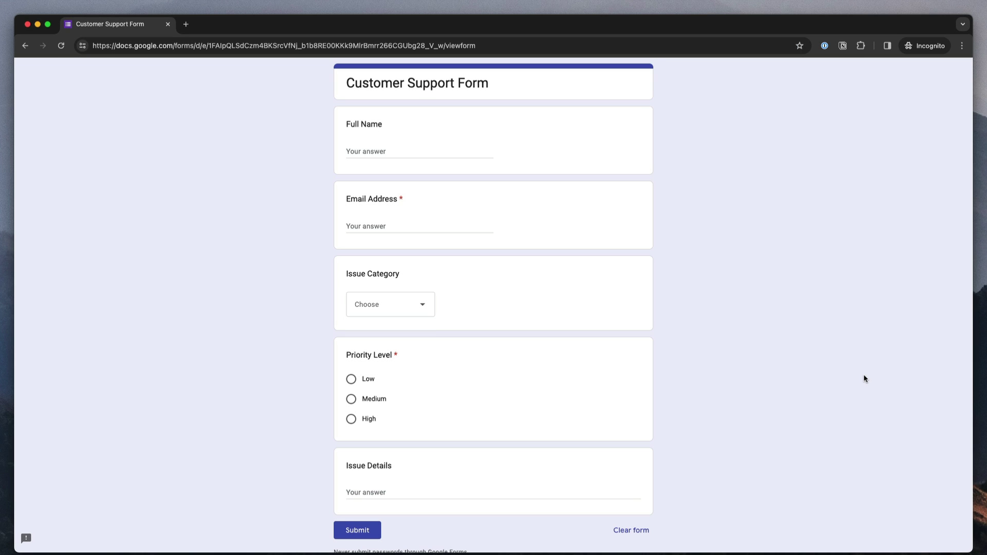
Enter the respondent's full name and e-mail, choose Billing category and Medium priority.
{"action": "left_click", "coordinate": [463, 152]}
{"action": "left_click", "coordinate": [425, 223]}
{"action": "type", "text": "angus@example.com"}
{"action": "left_click", "coordinate": [791, 240]}
{"action": "left_click", "coordinate": [422, 308]}
{"action": "left_click", "coordinate": [414, 357]}
{"action": "left_click", "coordinate": [351, 398]}
Describe the issue as 'I am looking for invoices against the payment made in Jan 2024.' and submit.
{"action": "scroll", "coordinate": [432, 454], "scroll_direction": "down", "scroll_amount": 1}
{"action": "left_click", "coordinate": [426, 458]}
{"action": "type", "text": "I am"}
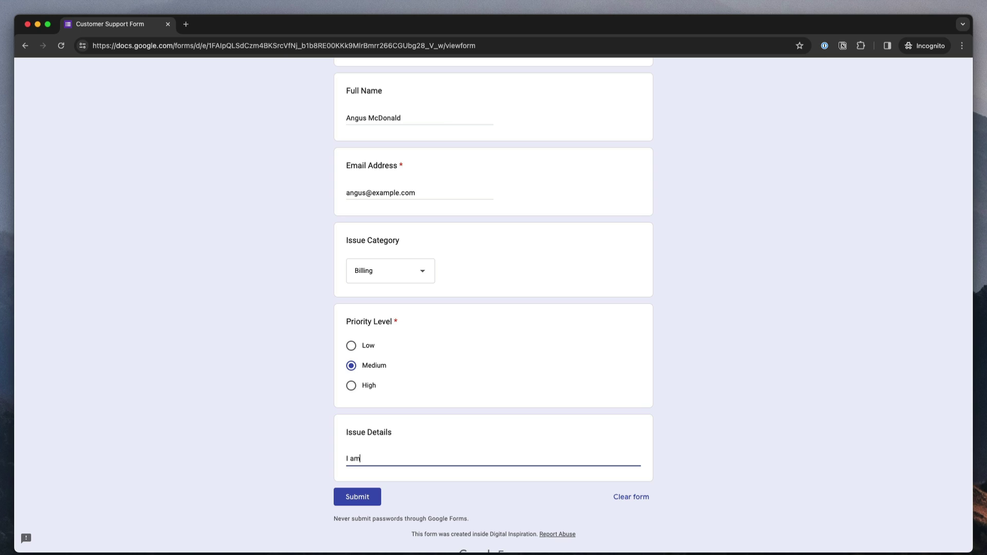
{"action": "type", "text": " looking for invoices against the payment made in Jan 202"}
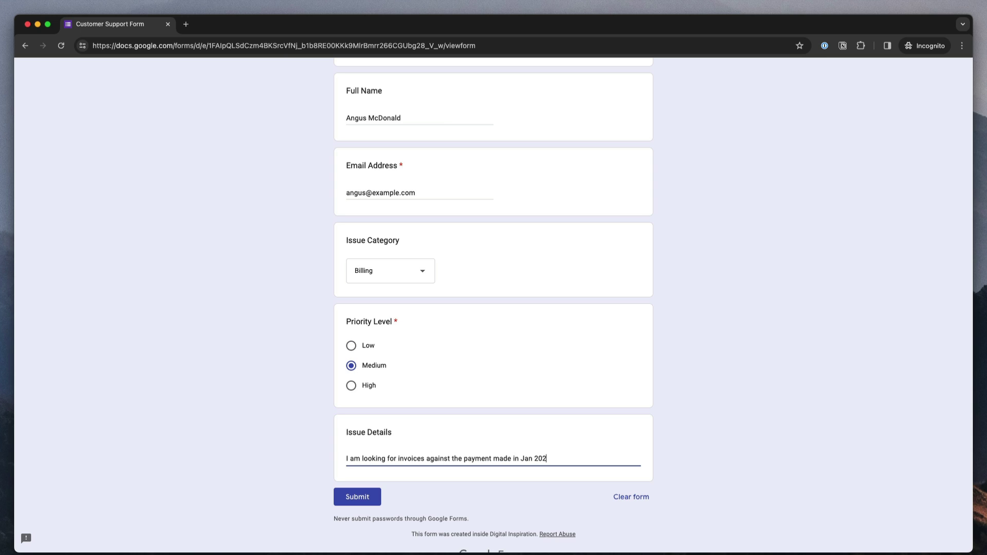
{"action": "type", "text": "4."}
{"action": "scroll", "coordinate": [364, 485], "scroll_direction": "down", "scroll_amount": 1}
{"action": "left_click", "coordinate": [364, 486]}
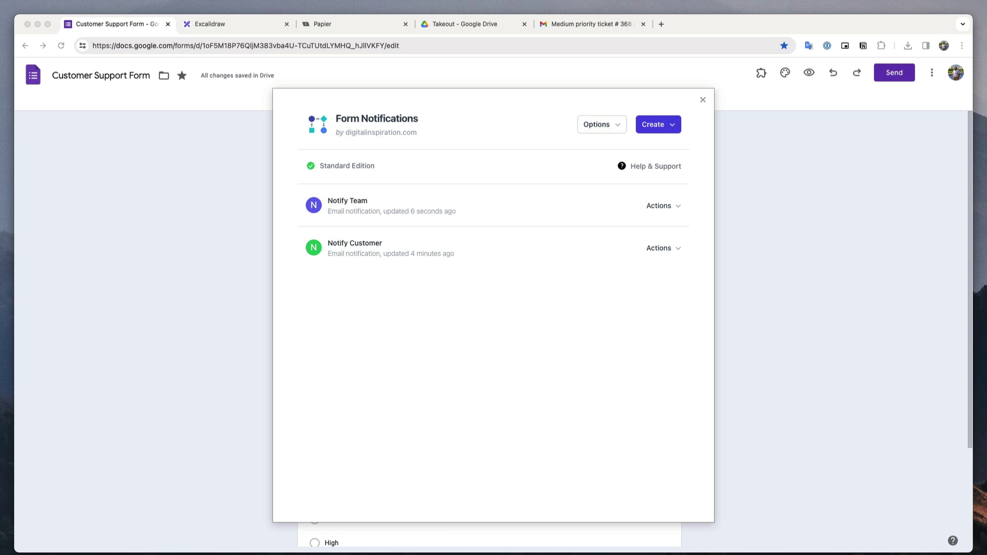
{"action": "left_click_drag", "start_coordinate": [643, 125], "coordinate": [664, 110]}
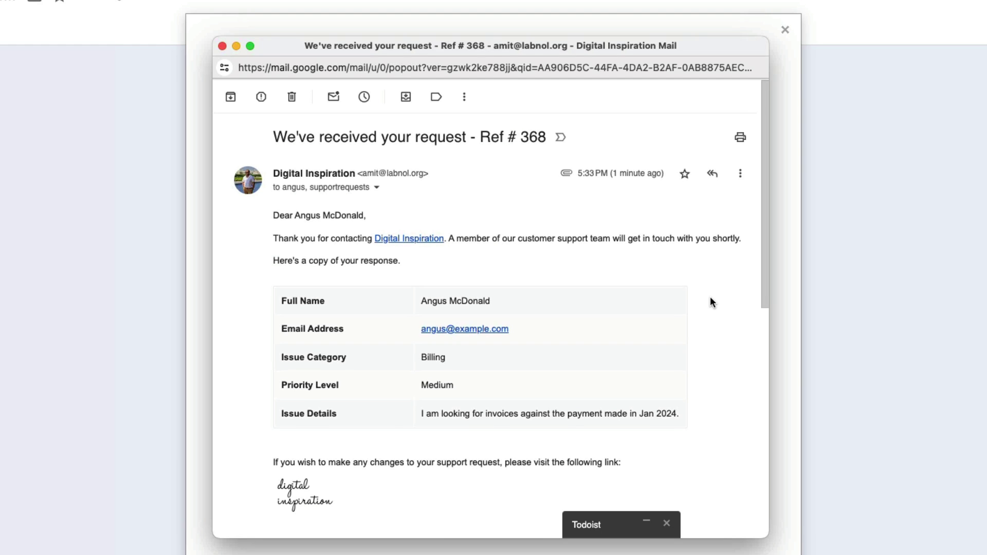
Expand the recipient details of the 'Medium priority ticket # 368' email sent to billing.
{"action": "scroll", "coordinate": [712, 301], "scroll_direction": "down", "scroll_amount": 3}
{"action": "scroll", "coordinate": [712, 301], "scroll_direction": "down", "scroll_amount": 3}
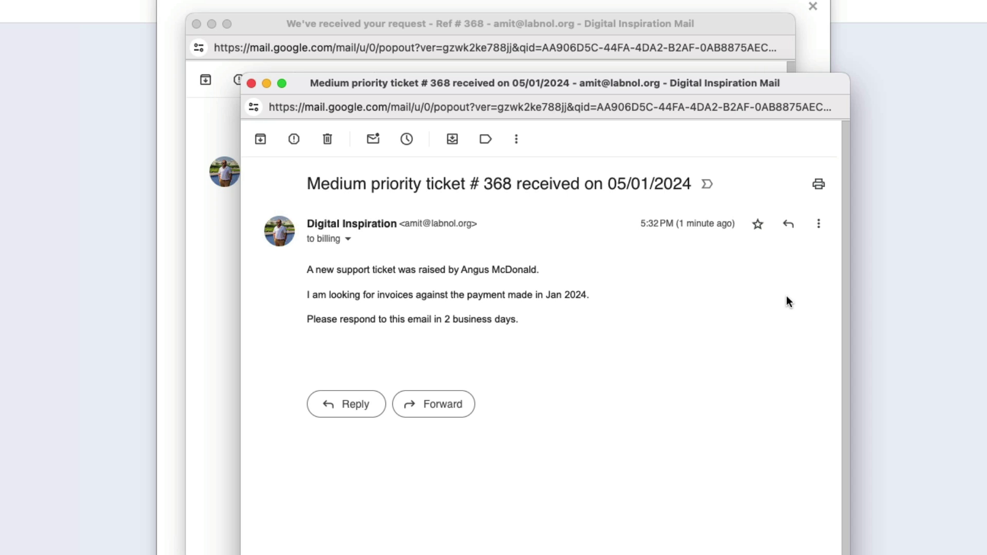
{"action": "left_click", "coordinate": [348, 240]}
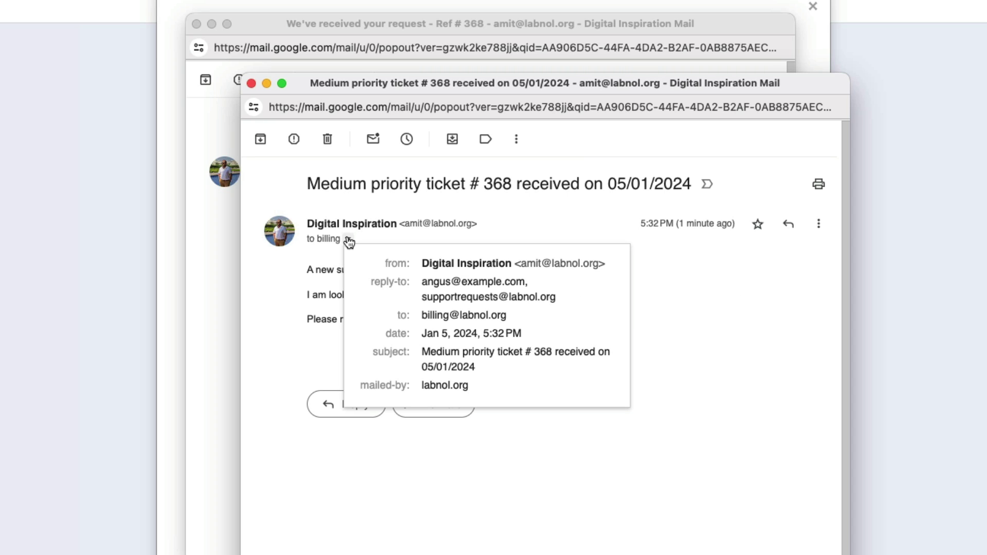